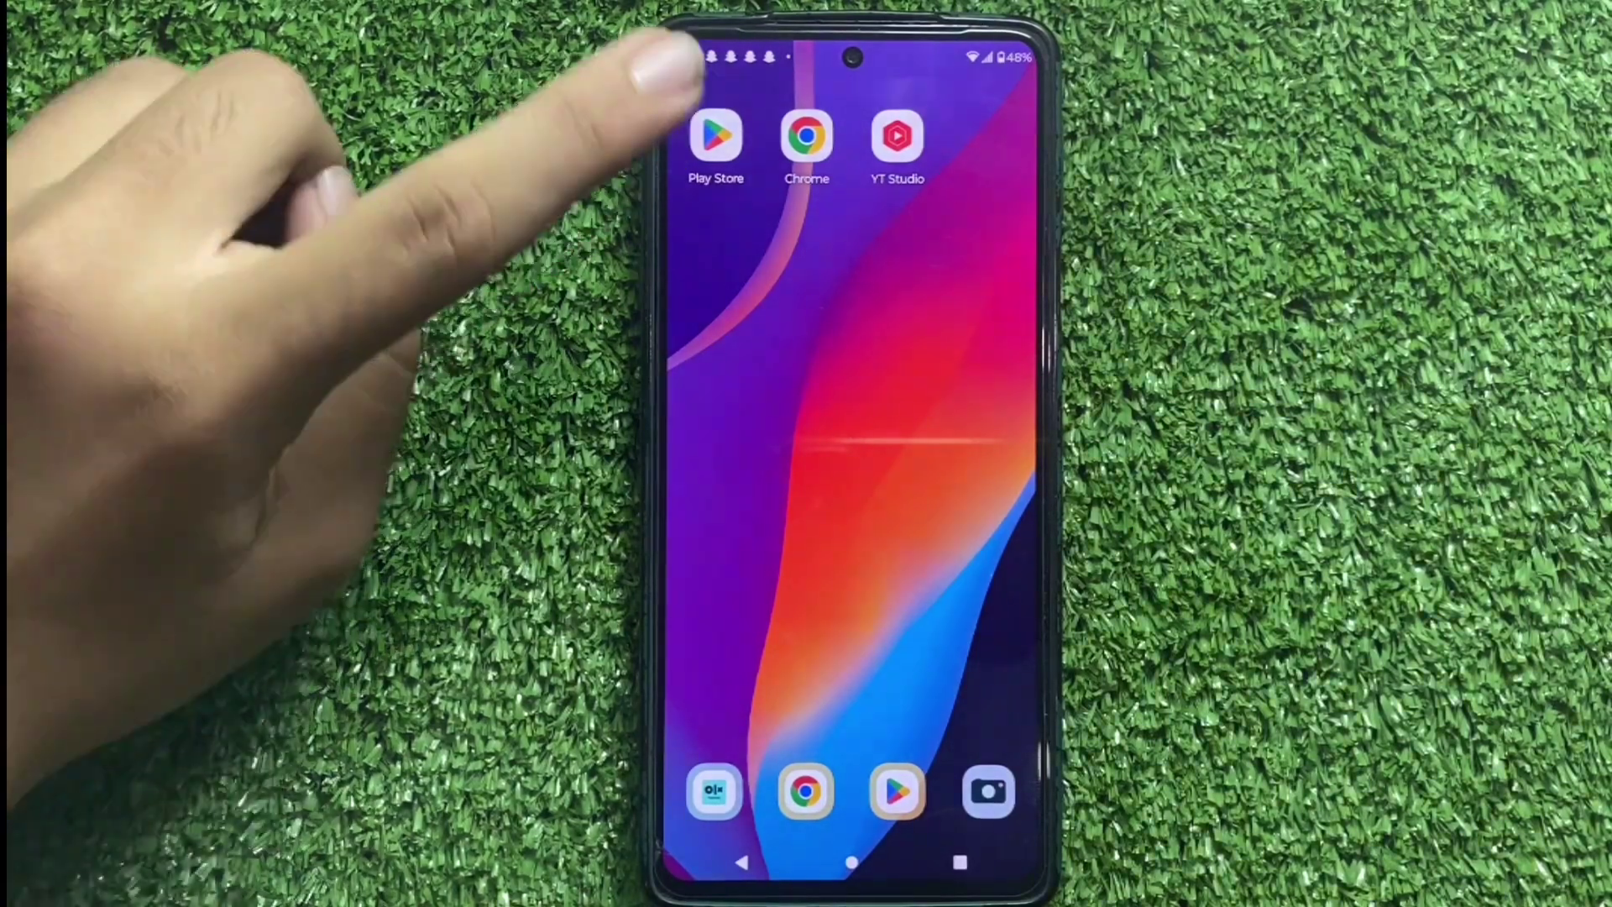
Search the Play Store for "compressor" to list video and image compressor apps.
{"action": "left_click", "coordinate": [715, 137]}
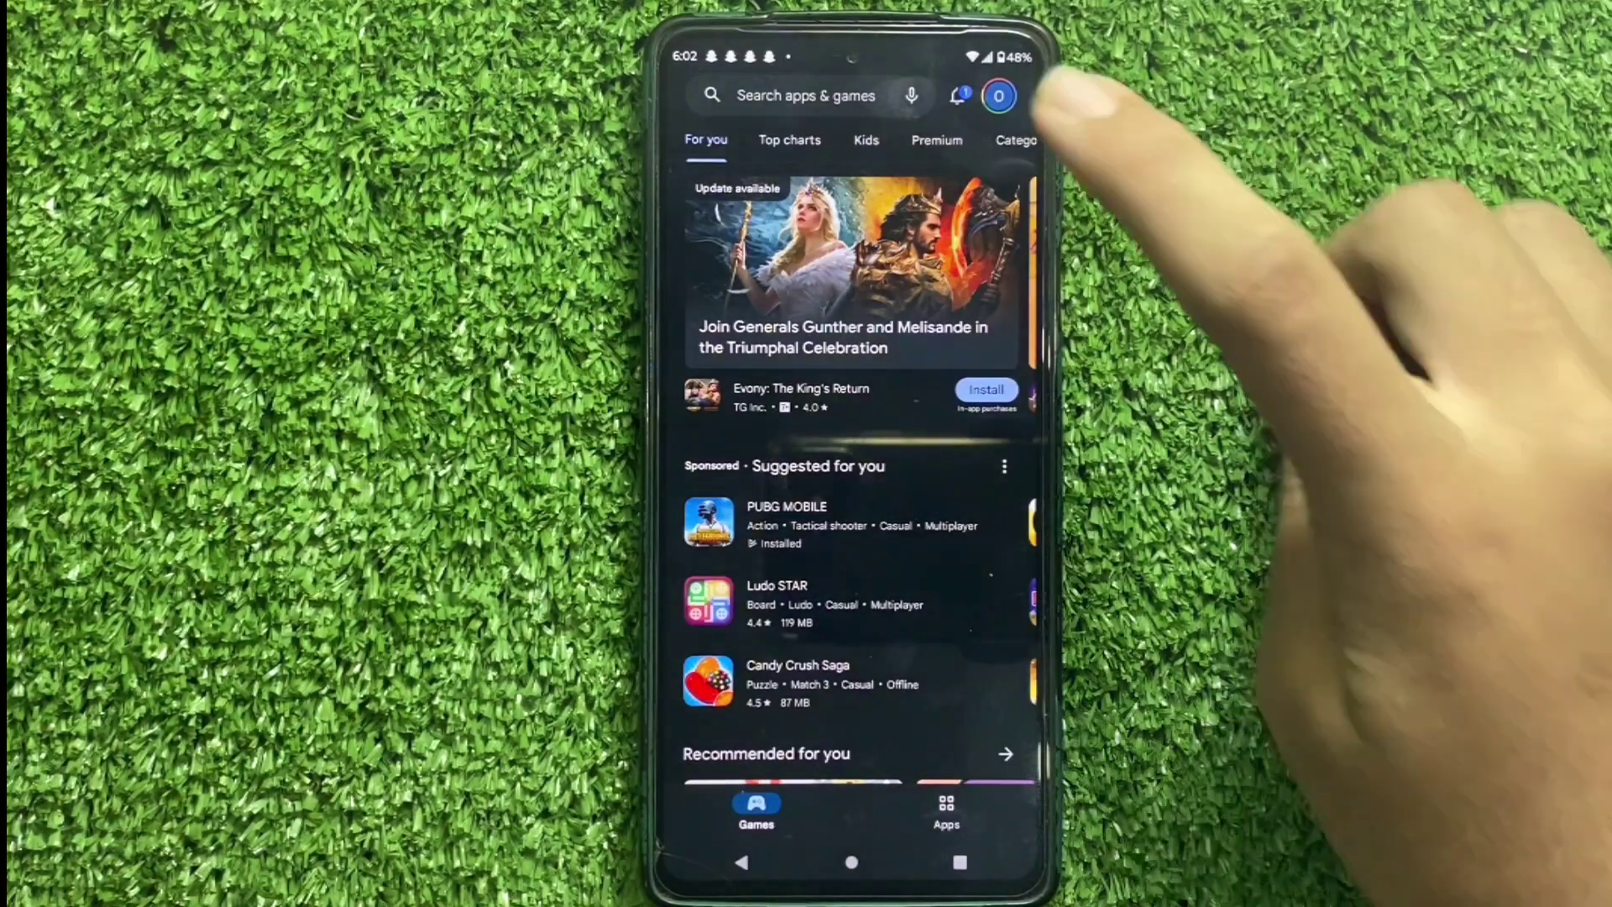
{"action": "left_click", "coordinate": [807, 95]}
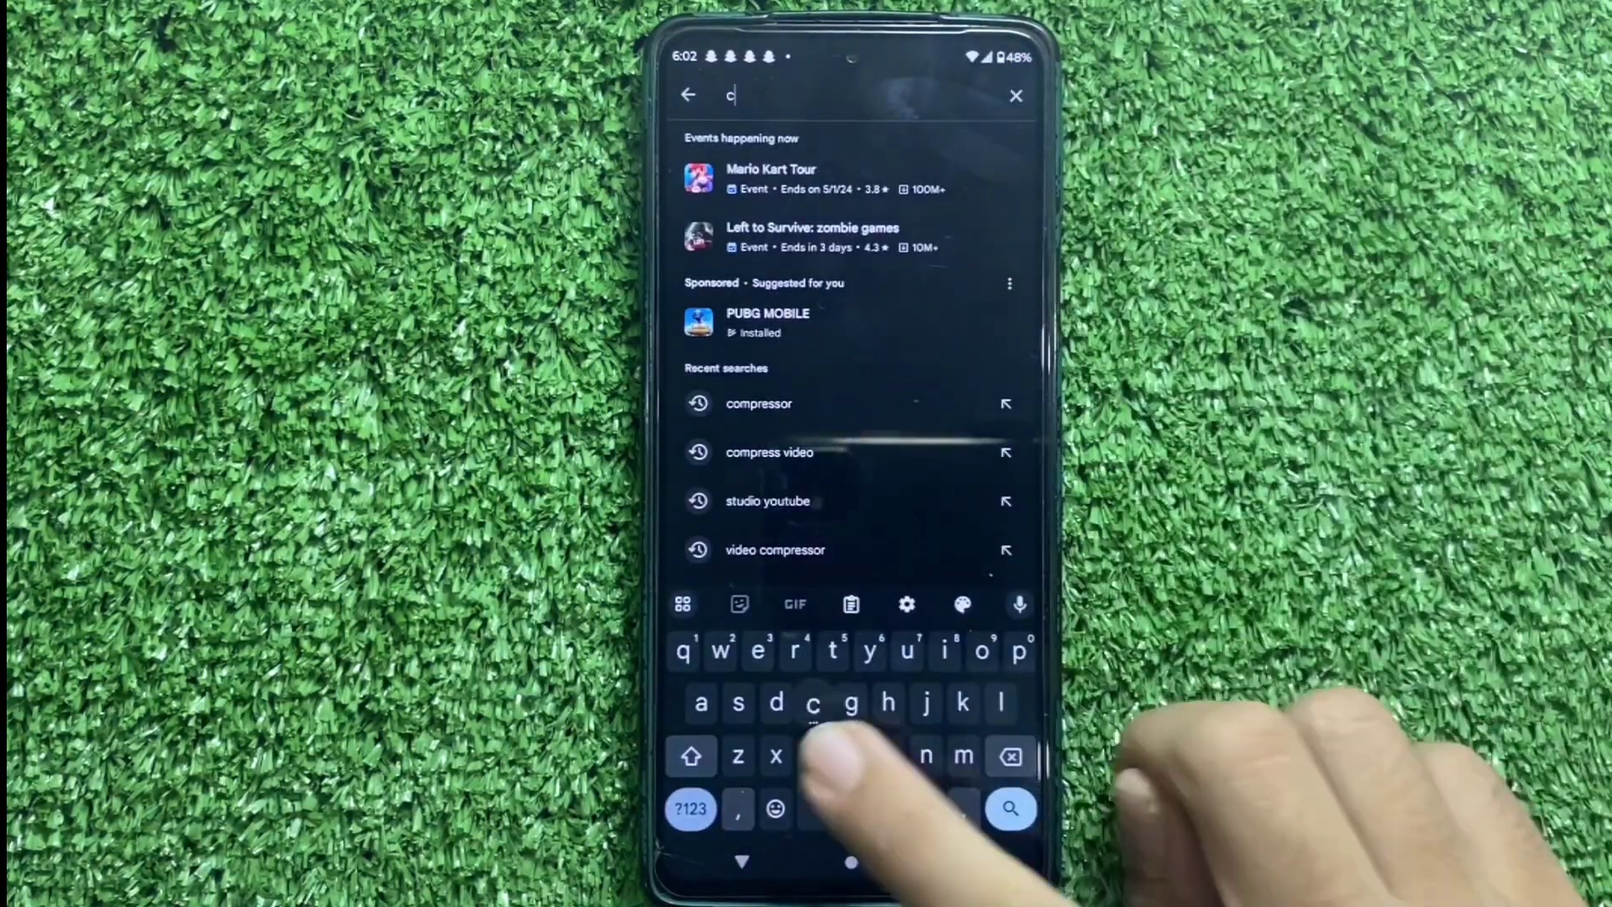
{"action": "type", "text": "compr"}
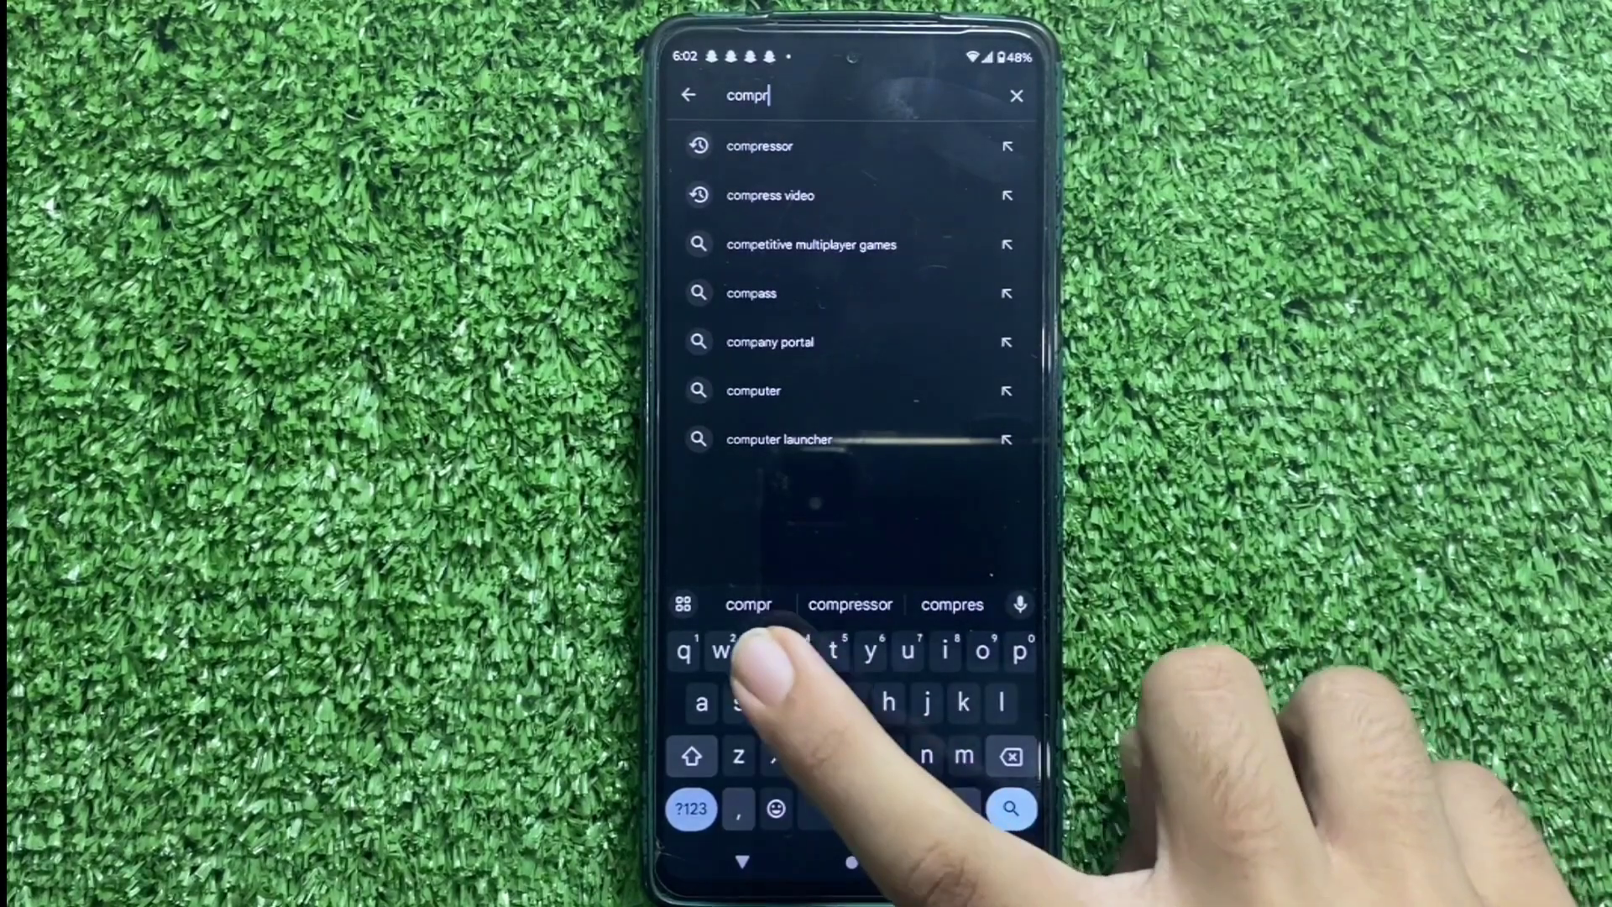
{"action": "type", "text": "essor"}
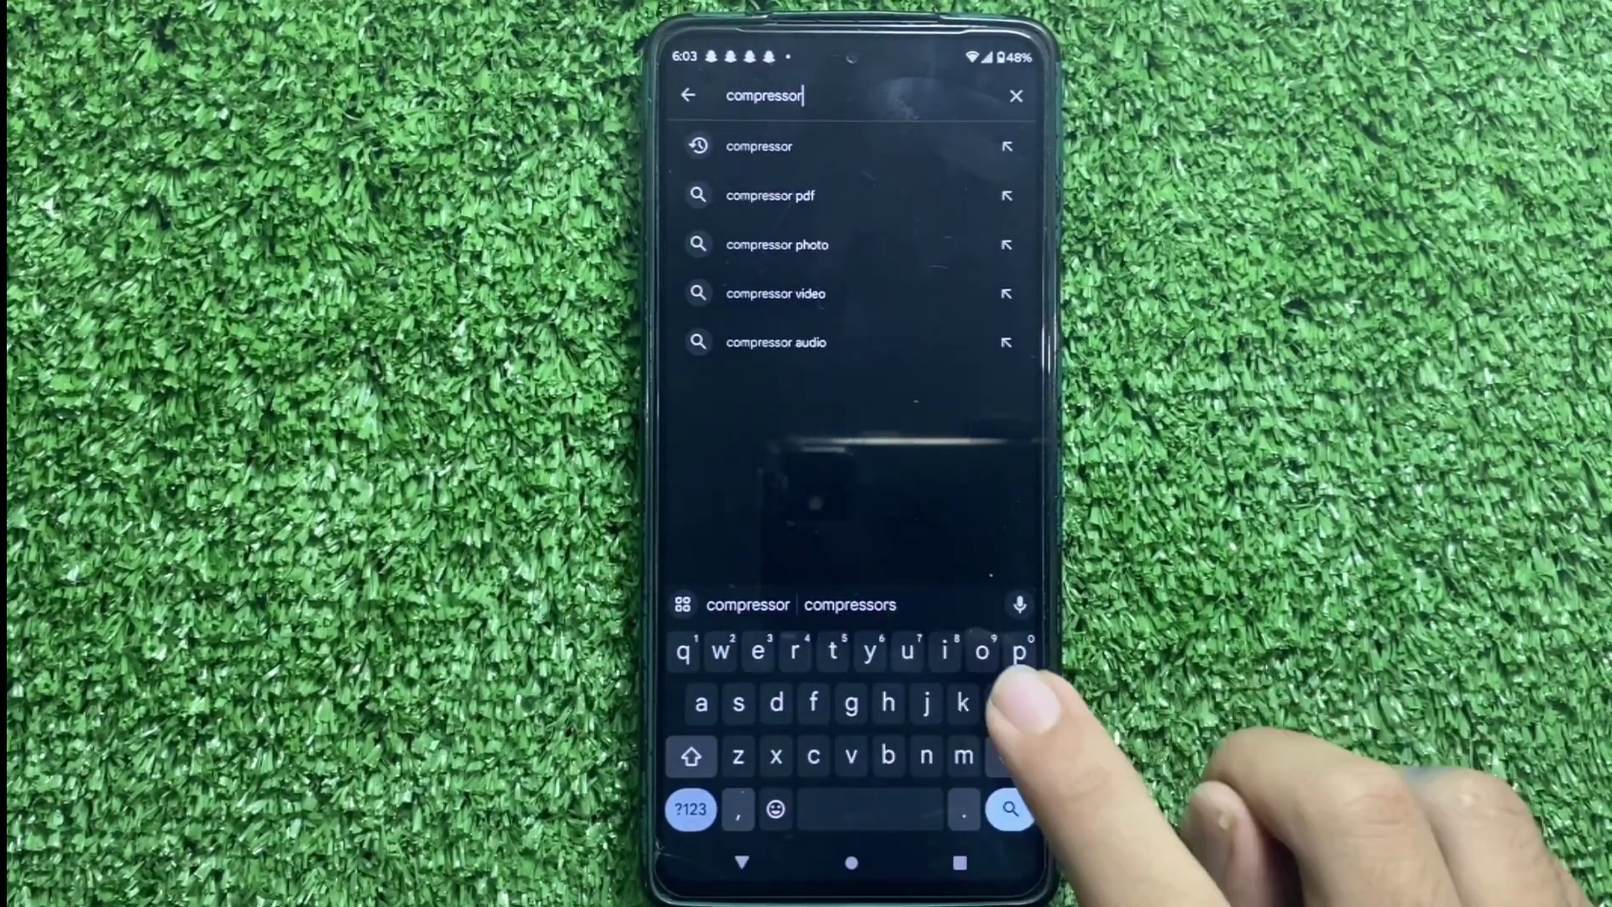
{"action": "left_click", "coordinate": [1011, 808]}
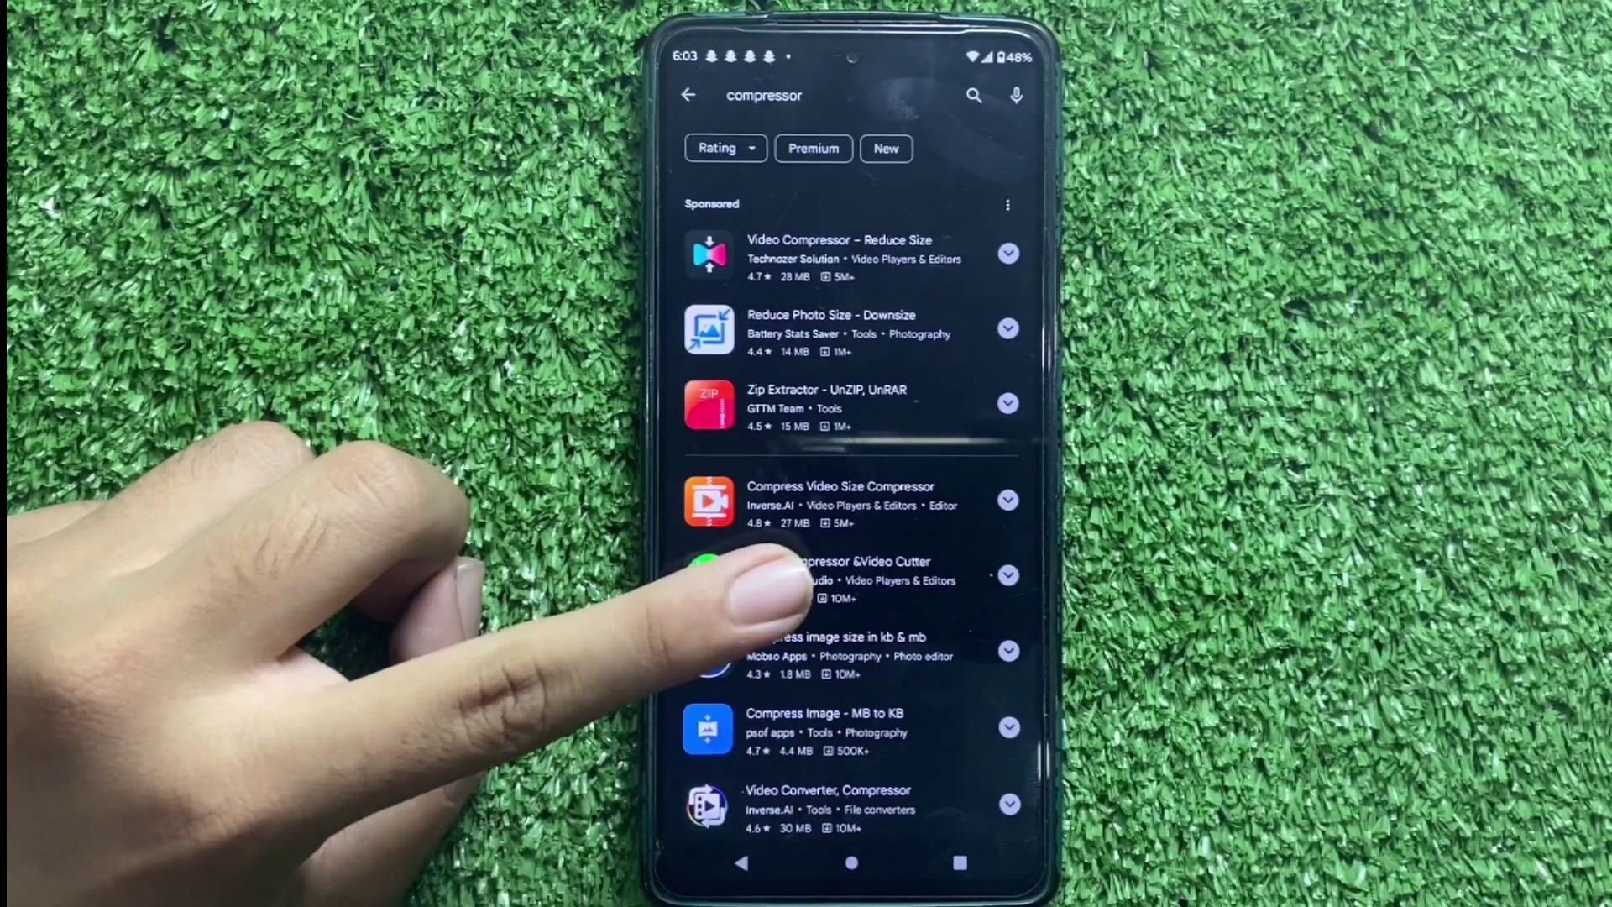
Install Video Compressor &Video Cutter from its store page and launch it.
{"action": "left_click", "coordinate": [756, 574]}
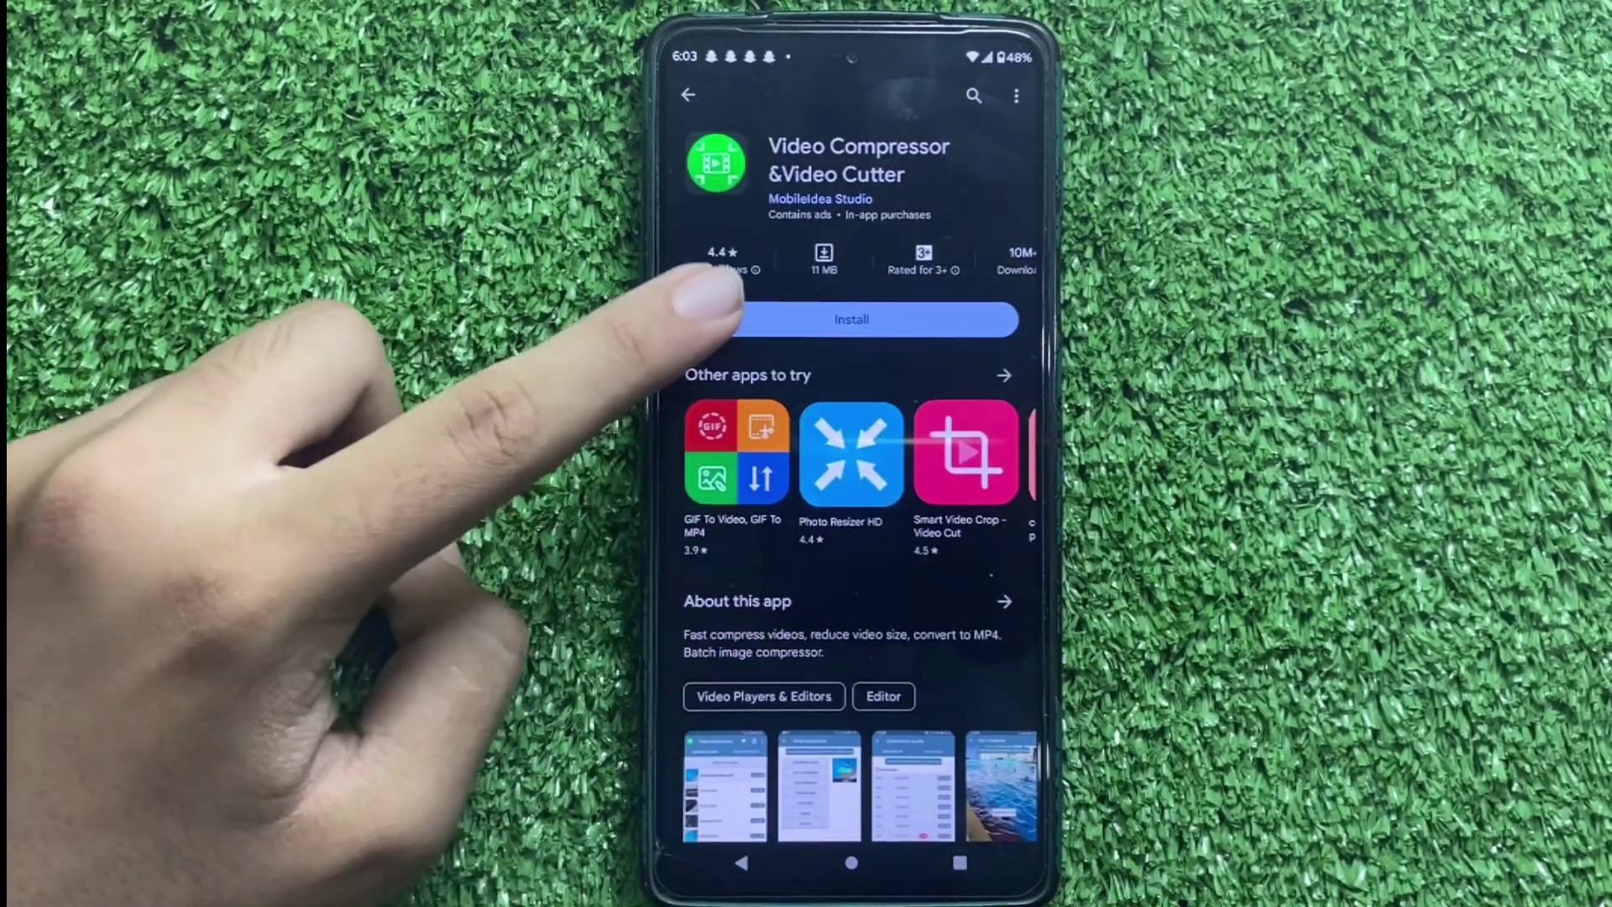
{"action": "left_click", "coordinate": [718, 318]}
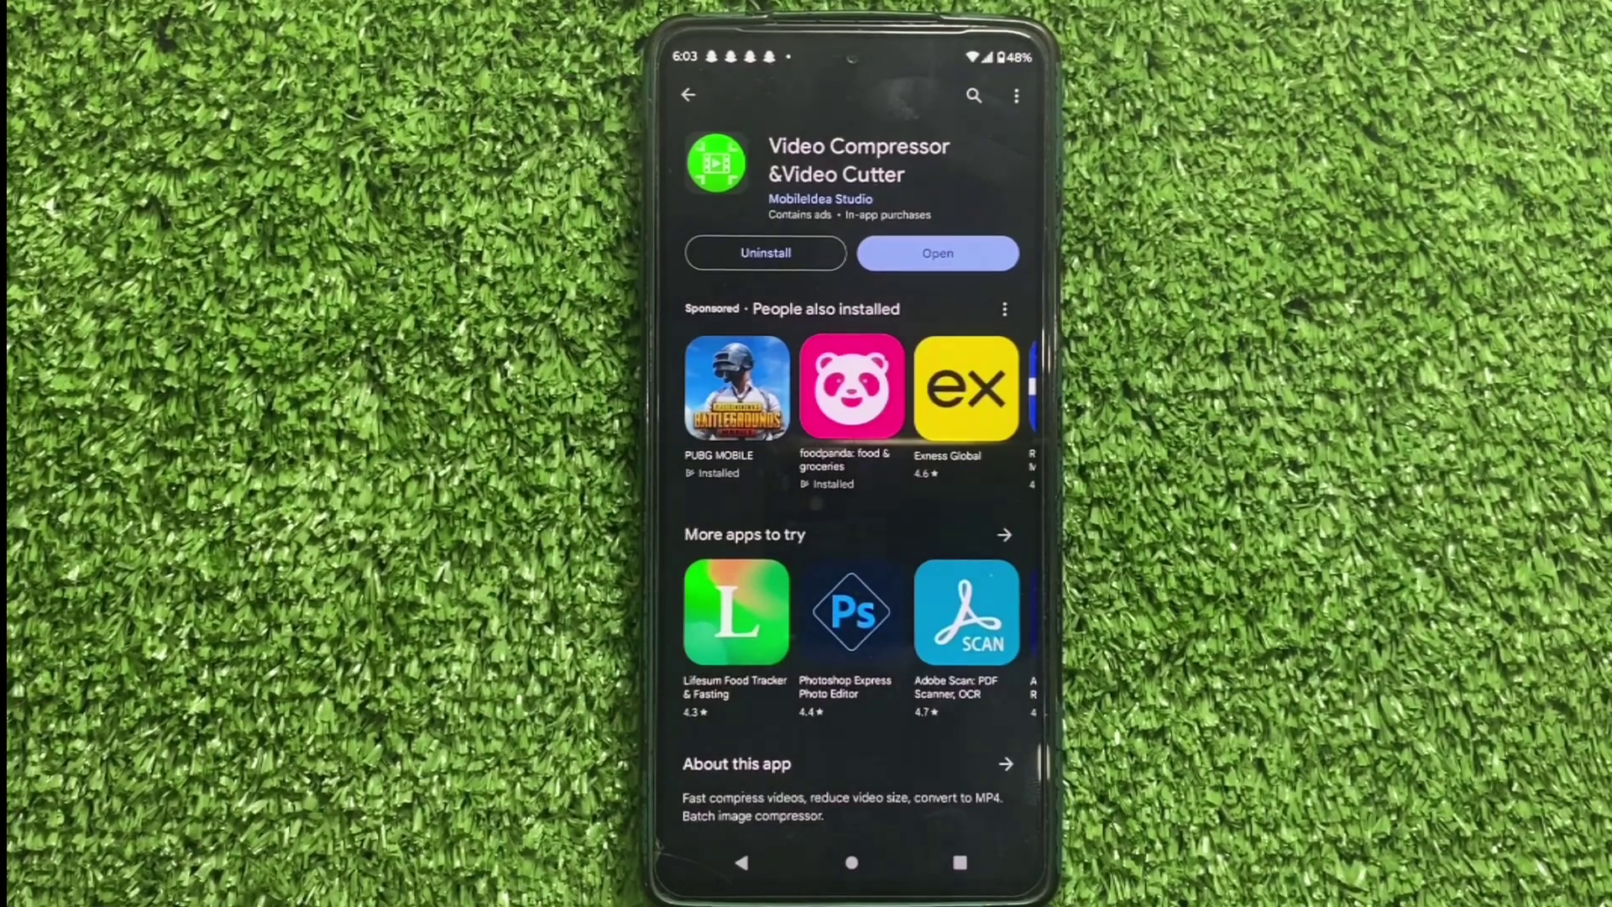
{"action": "left_click", "coordinate": [957, 252]}
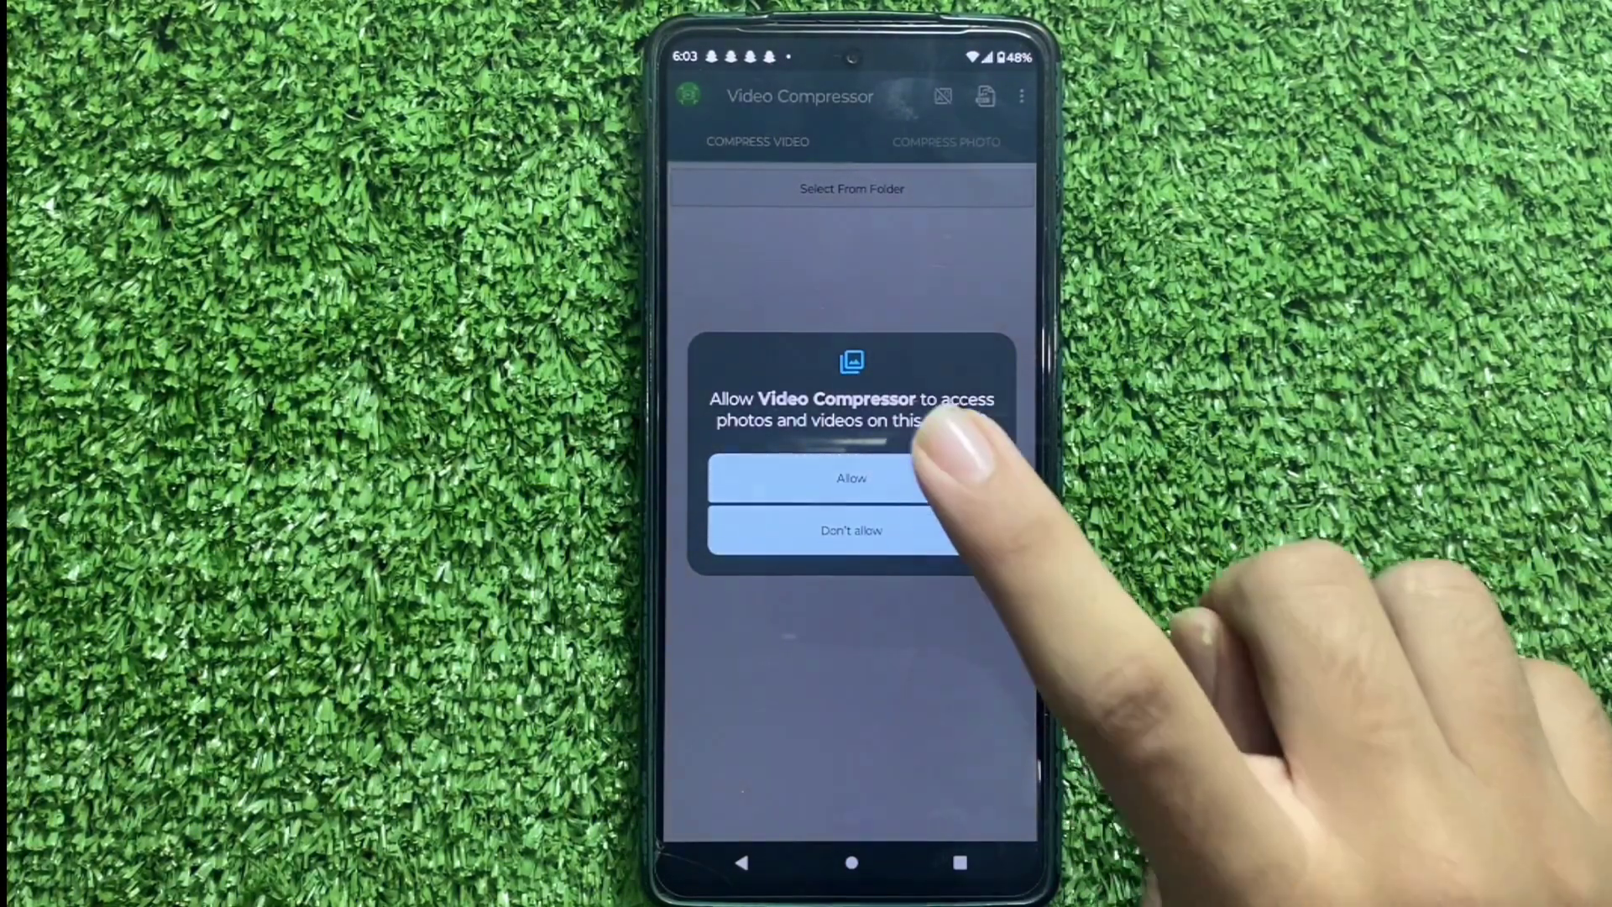
Allow photo and video access so the video folders and sizes appear.
{"action": "left_click", "coordinate": [938, 476]}
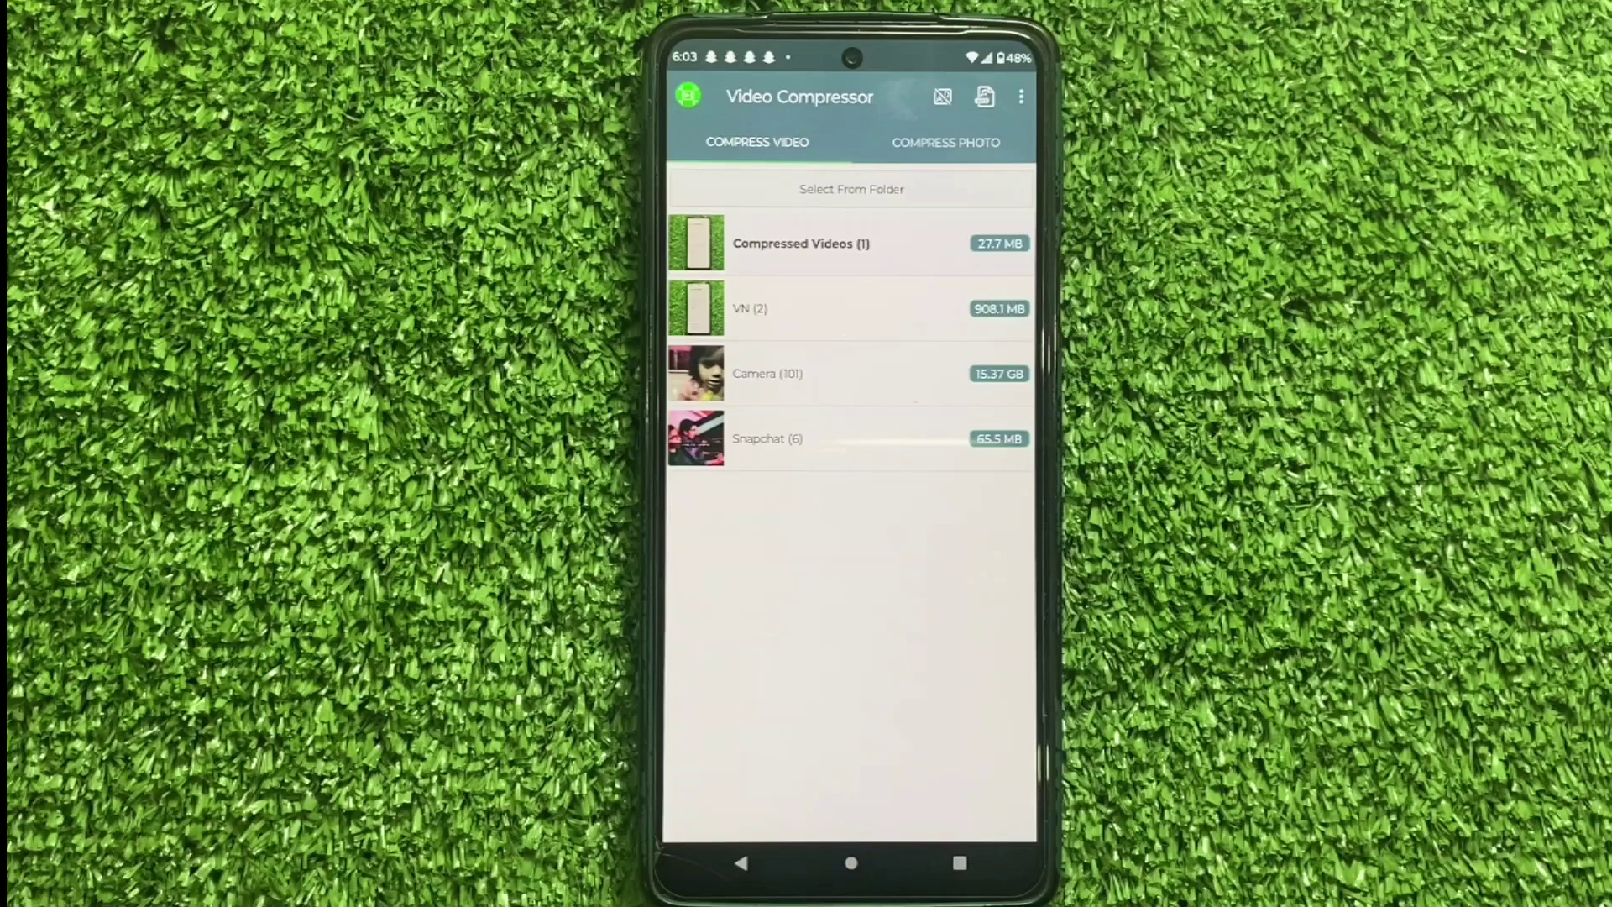
{"action": "left_click", "coordinate": [768, 132]}
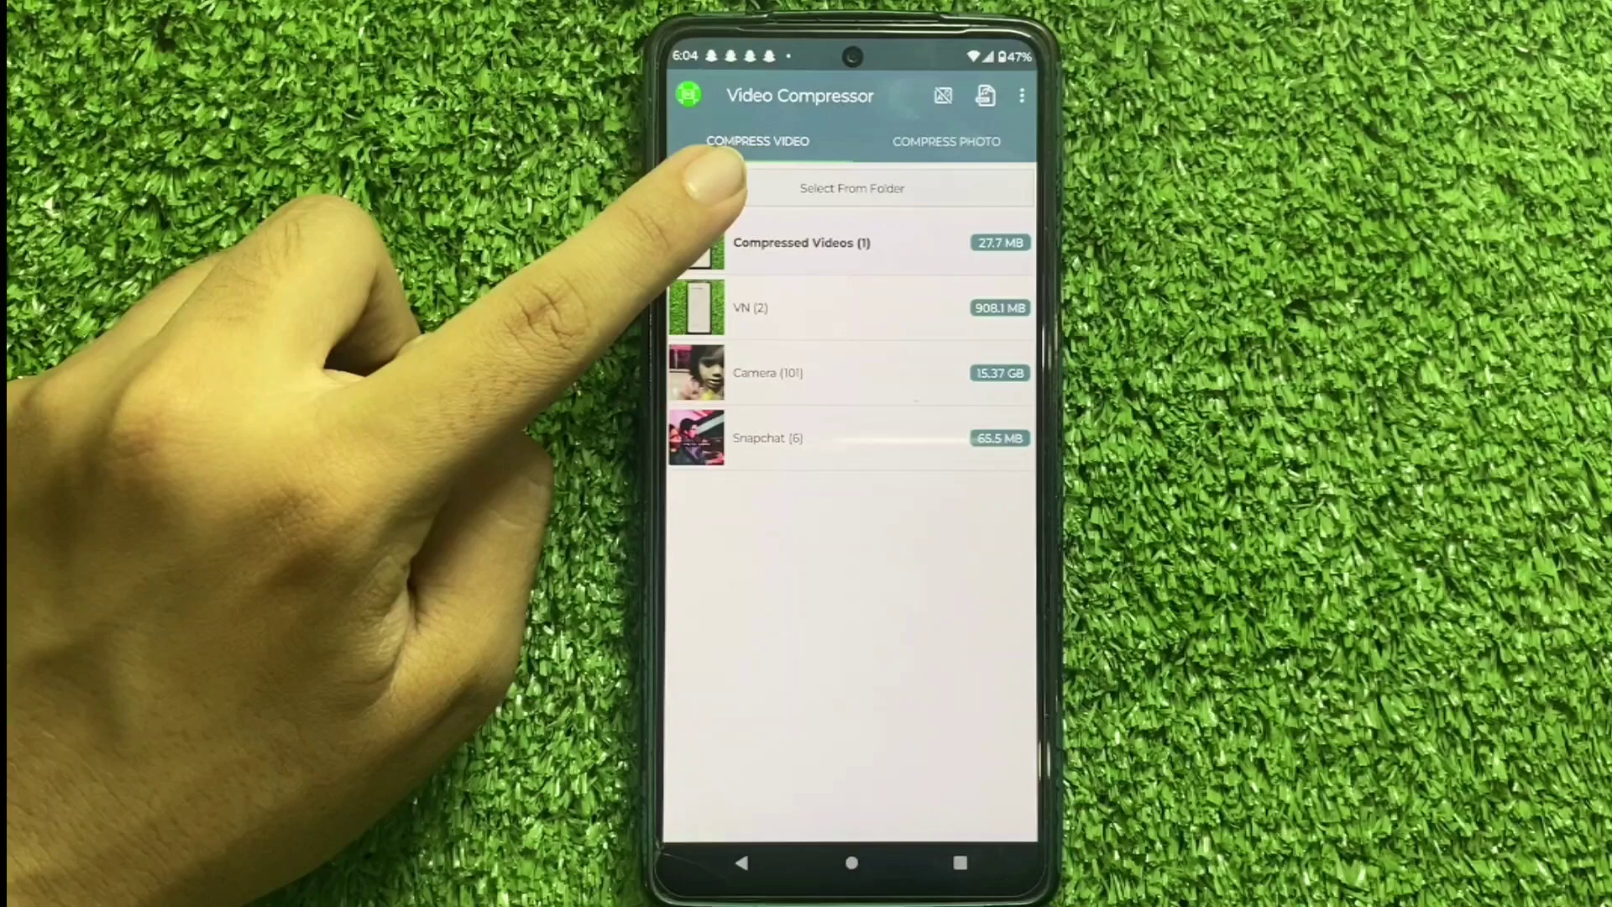
Pick the 0:04 camera video VID_20240417_134718074.mp4 from a folder and choose to compress it.
{"action": "left_click", "coordinate": [718, 187]}
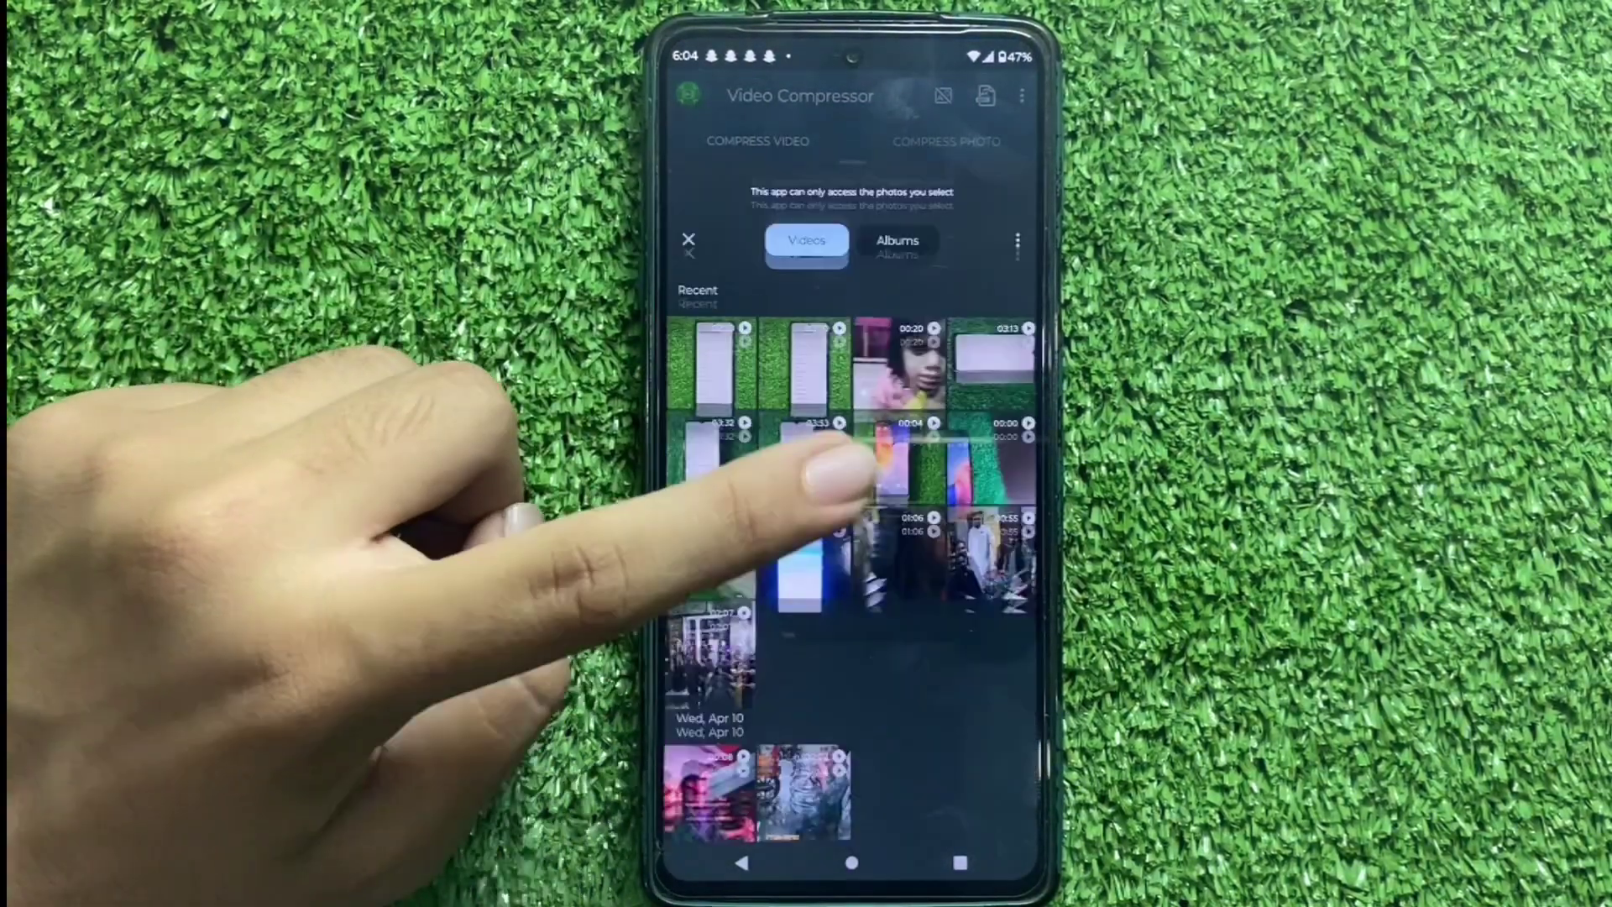
{"action": "left_click", "coordinate": [907, 365]}
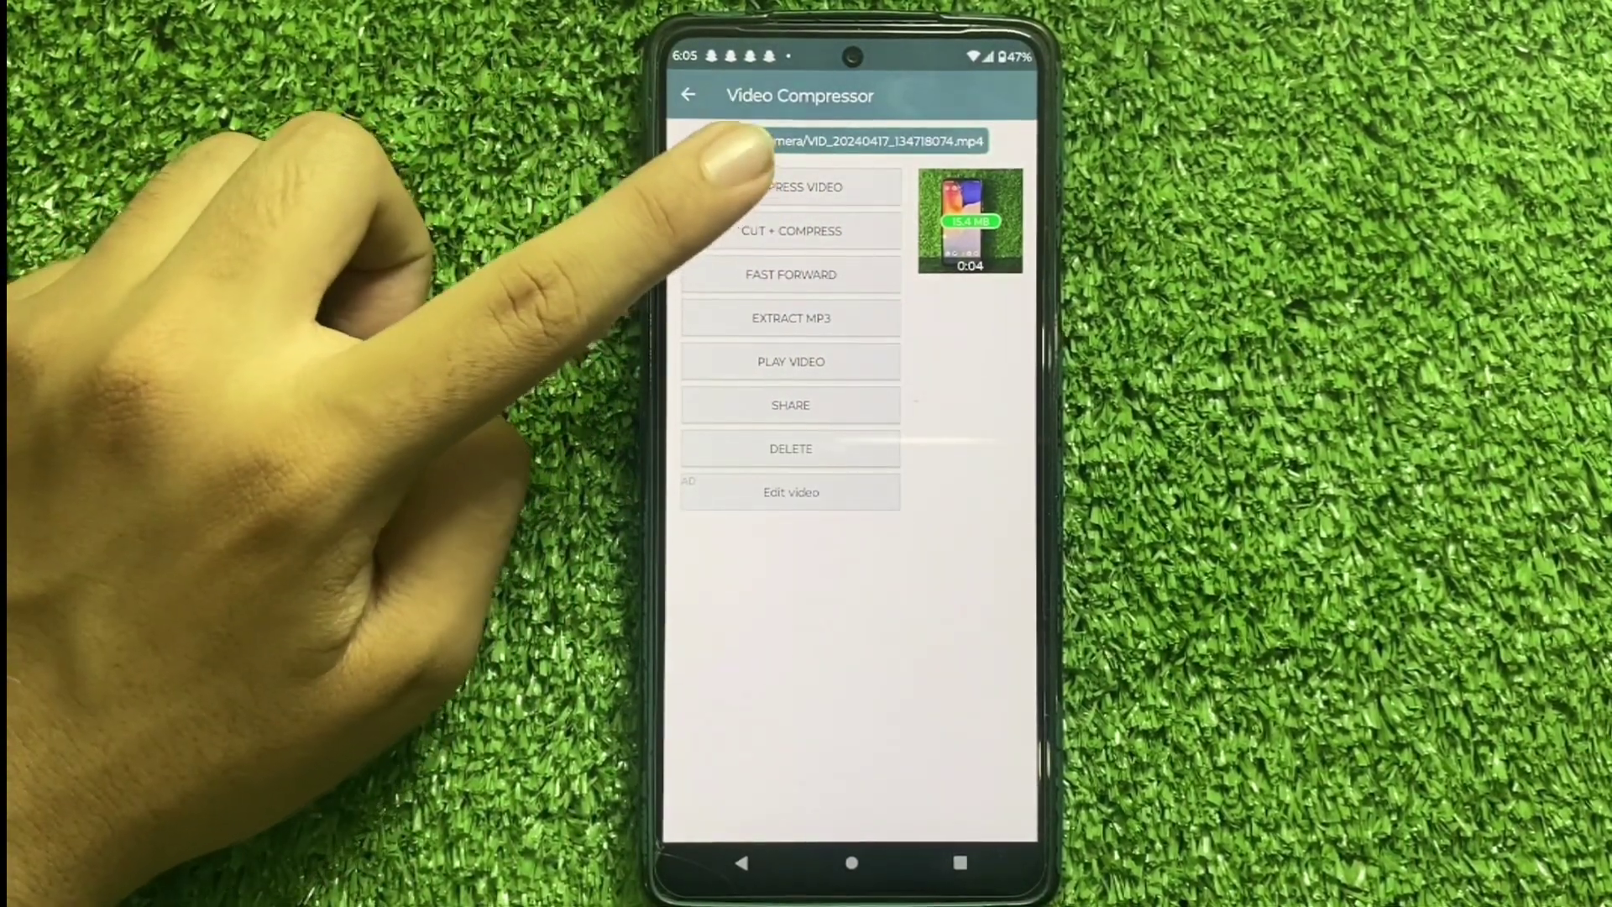
{"action": "left_click", "coordinate": [769, 183]}
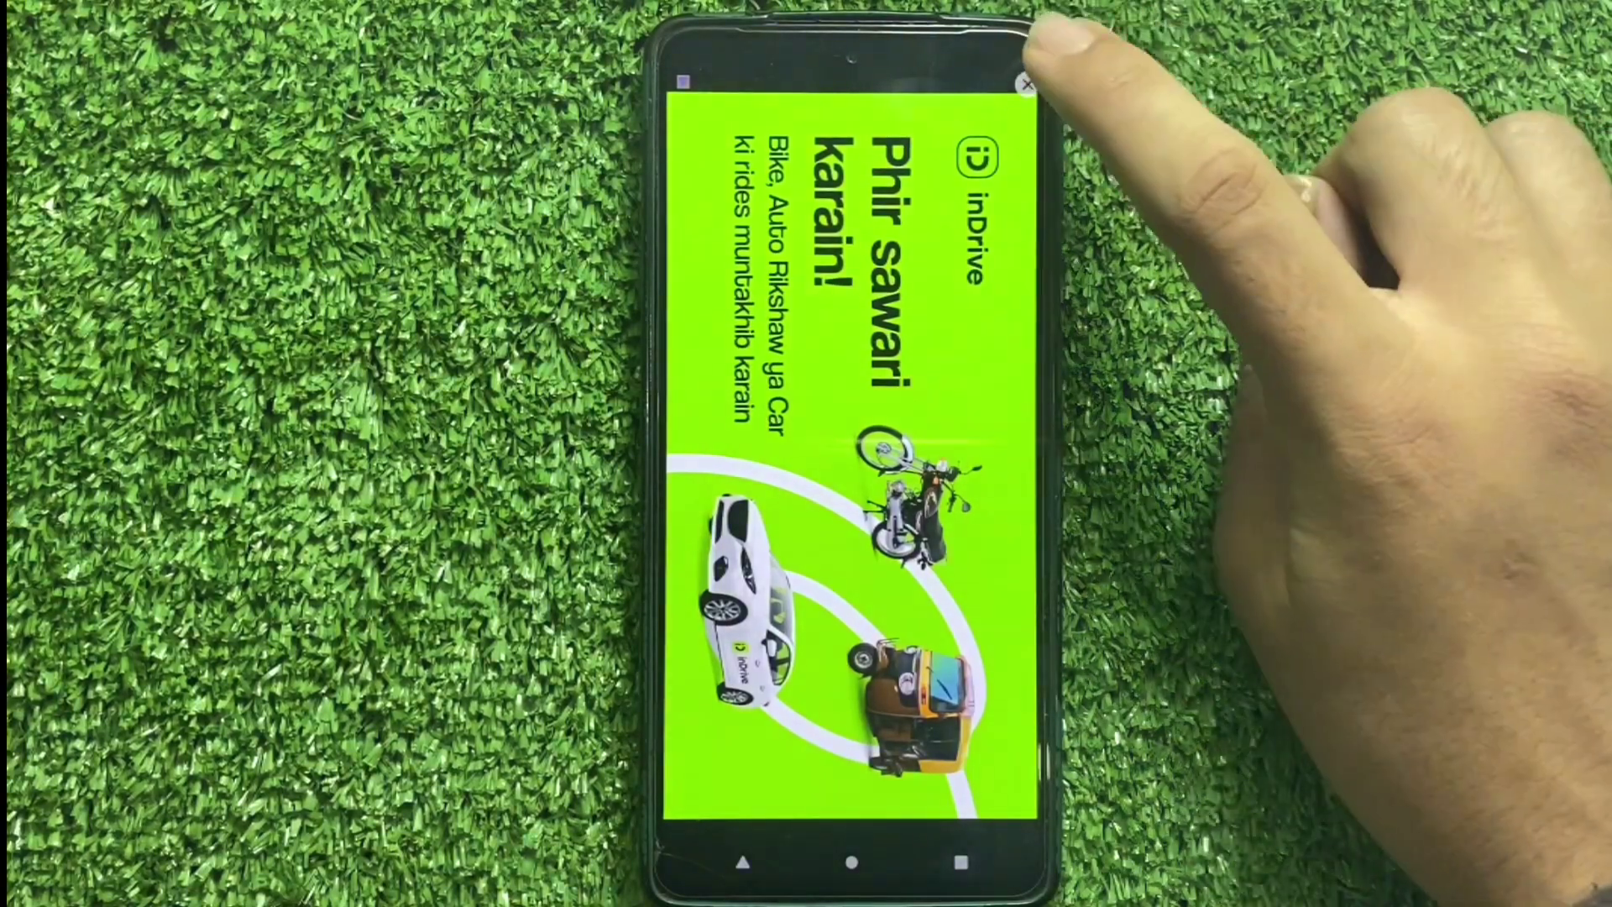
Dismiss the ad, compress at 1824x1026 high quality with notifications allowed, then close the app.
{"action": "left_click", "coordinate": [1026, 84]}
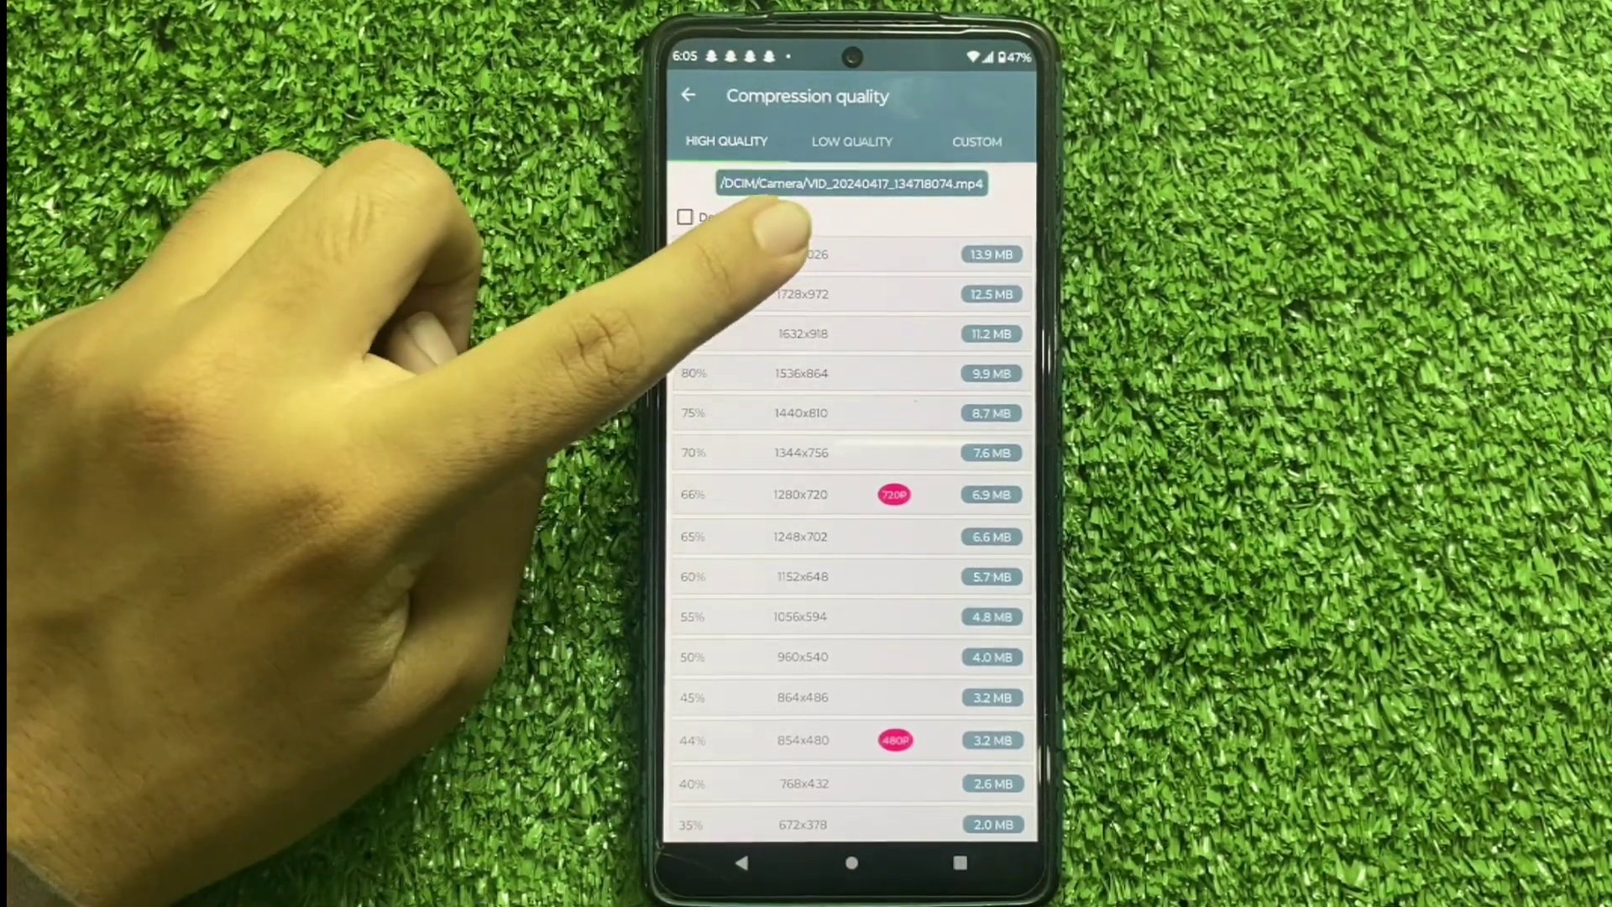
{"action": "left_click", "coordinate": [793, 254]}
{"action": "left_click", "coordinate": [832, 478]}
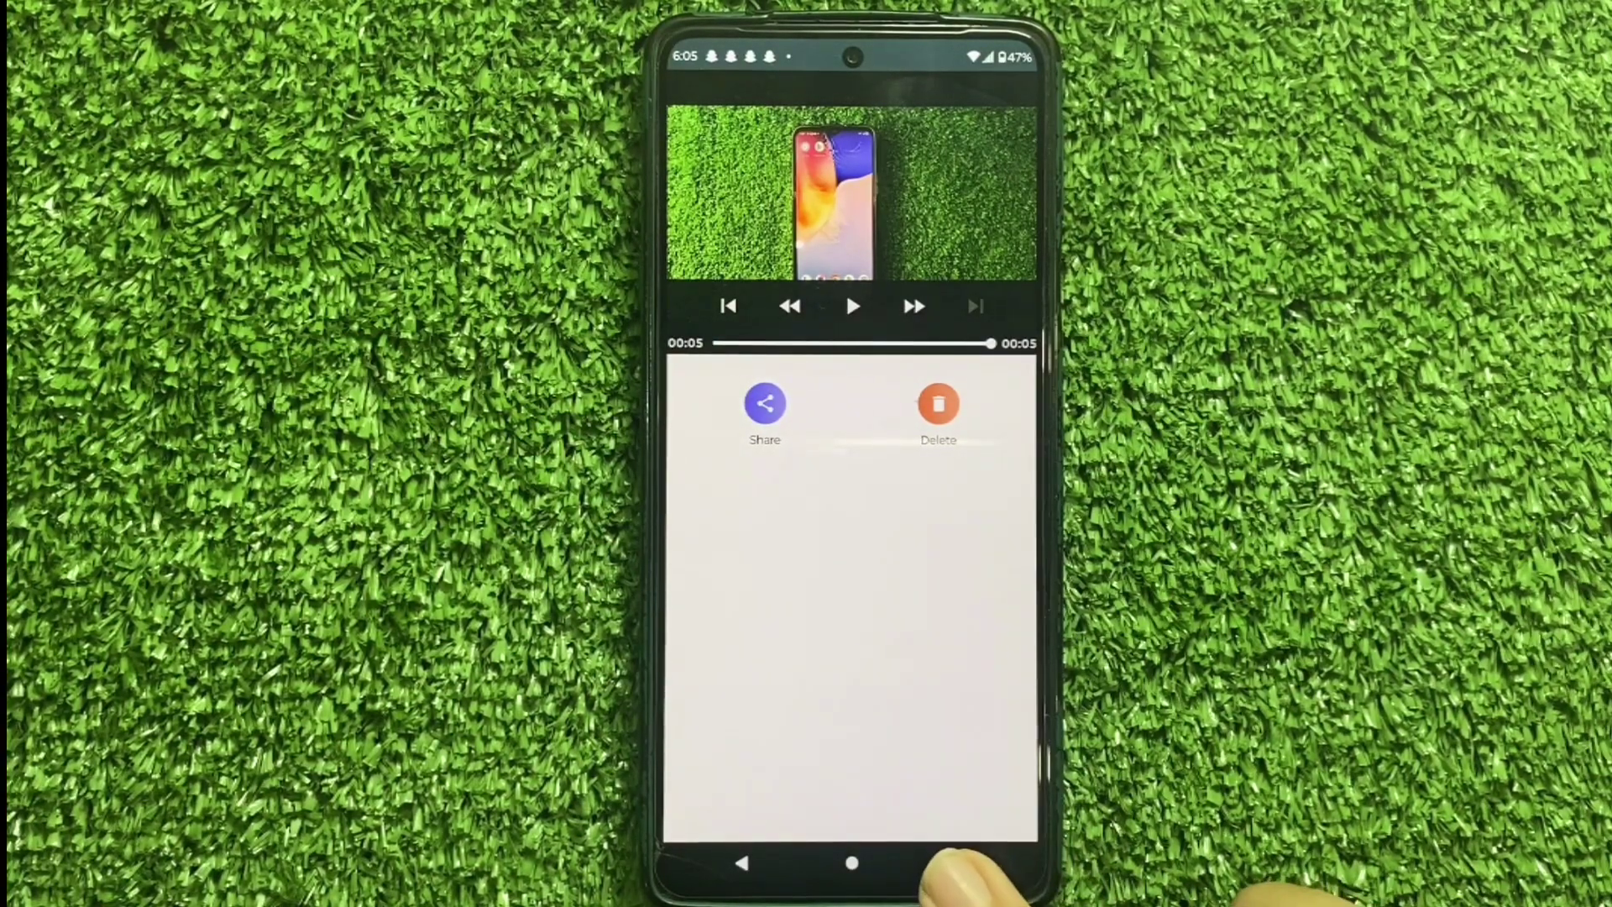
{"action": "left_click", "coordinate": [960, 863]}
{"action": "left_click_drag", "start_coordinate": [900, 642], "coordinate": [900, 315]}
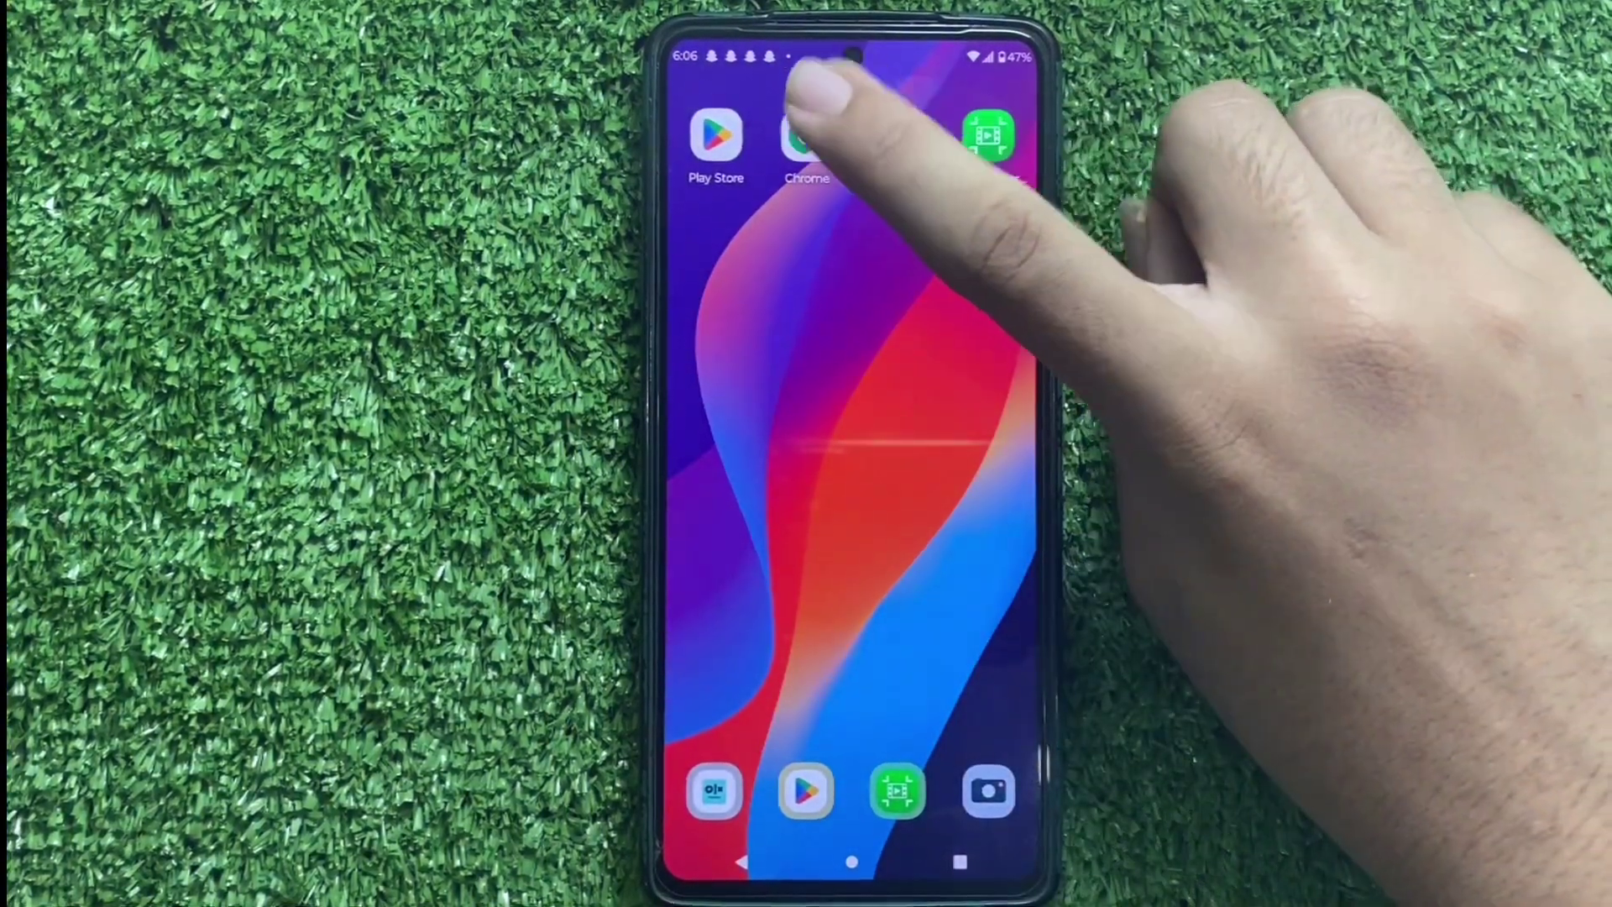
Load clideo.com in Chrome, correcting the autocompleted address.
{"action": "left_click", "coordinate": [806, 136]}
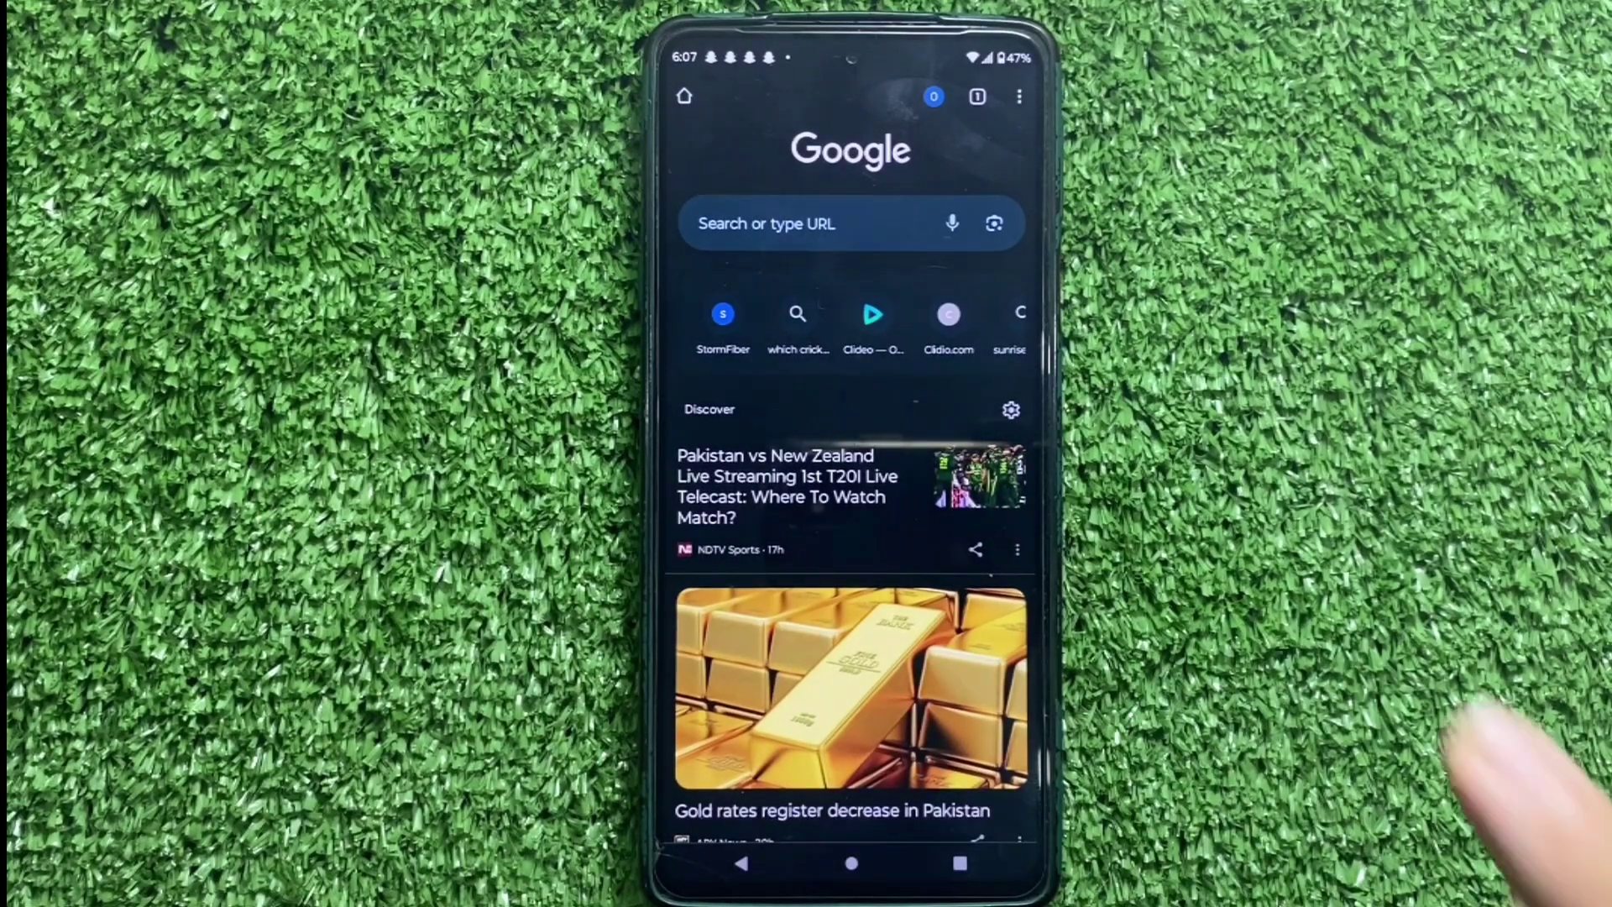
{"action": "left_click", "coordinate": [856, 224]}
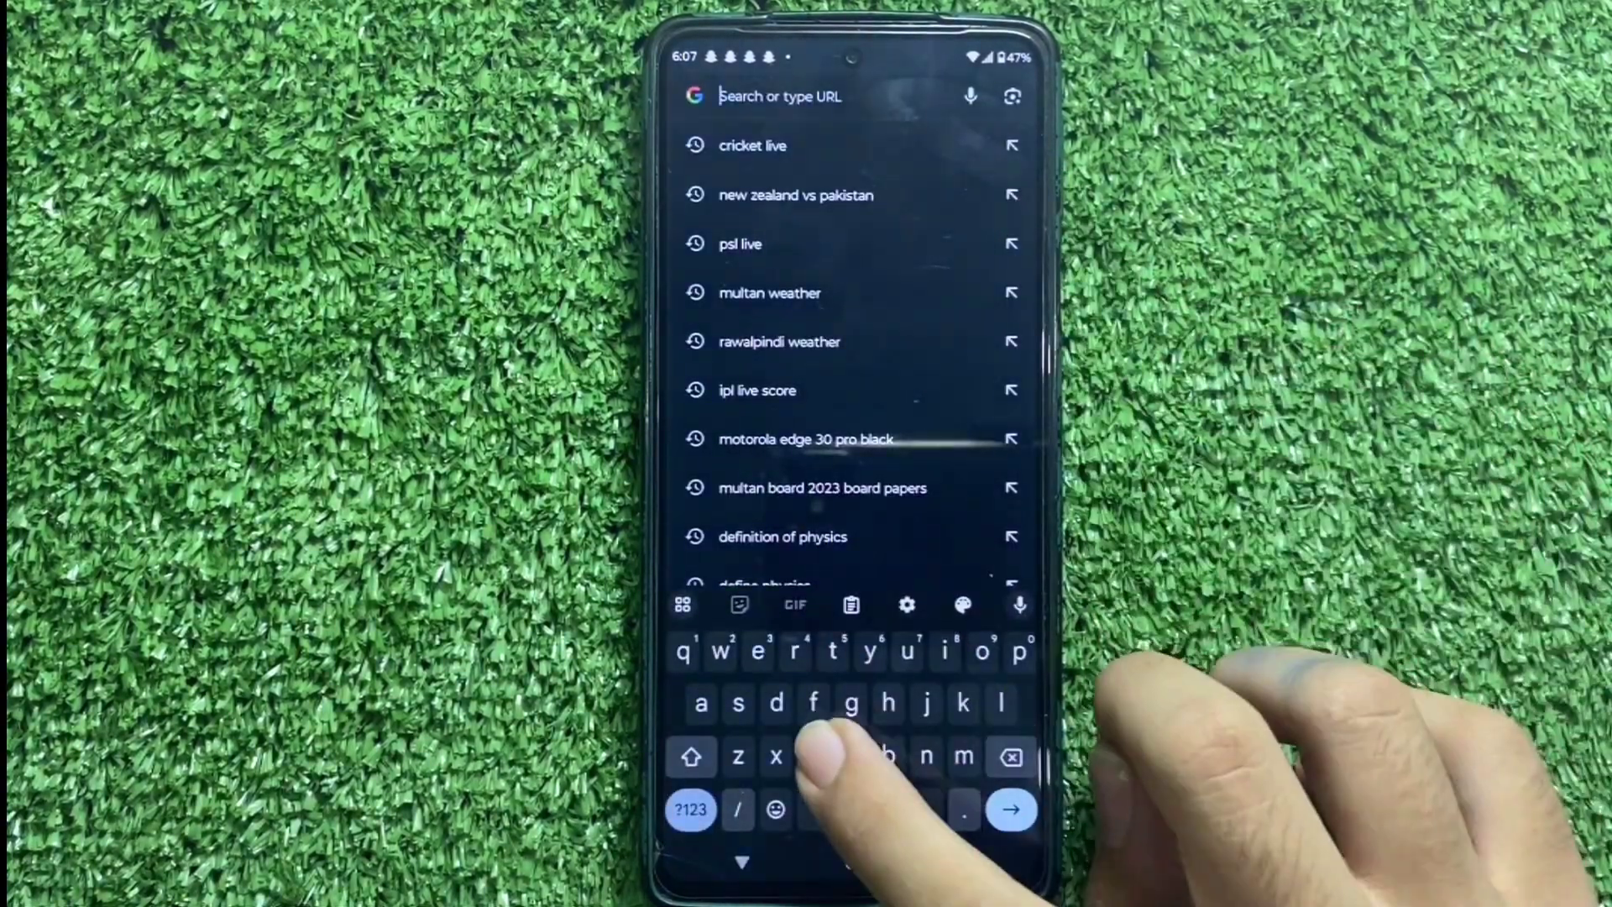
{"action": "type", "text": "cli"}
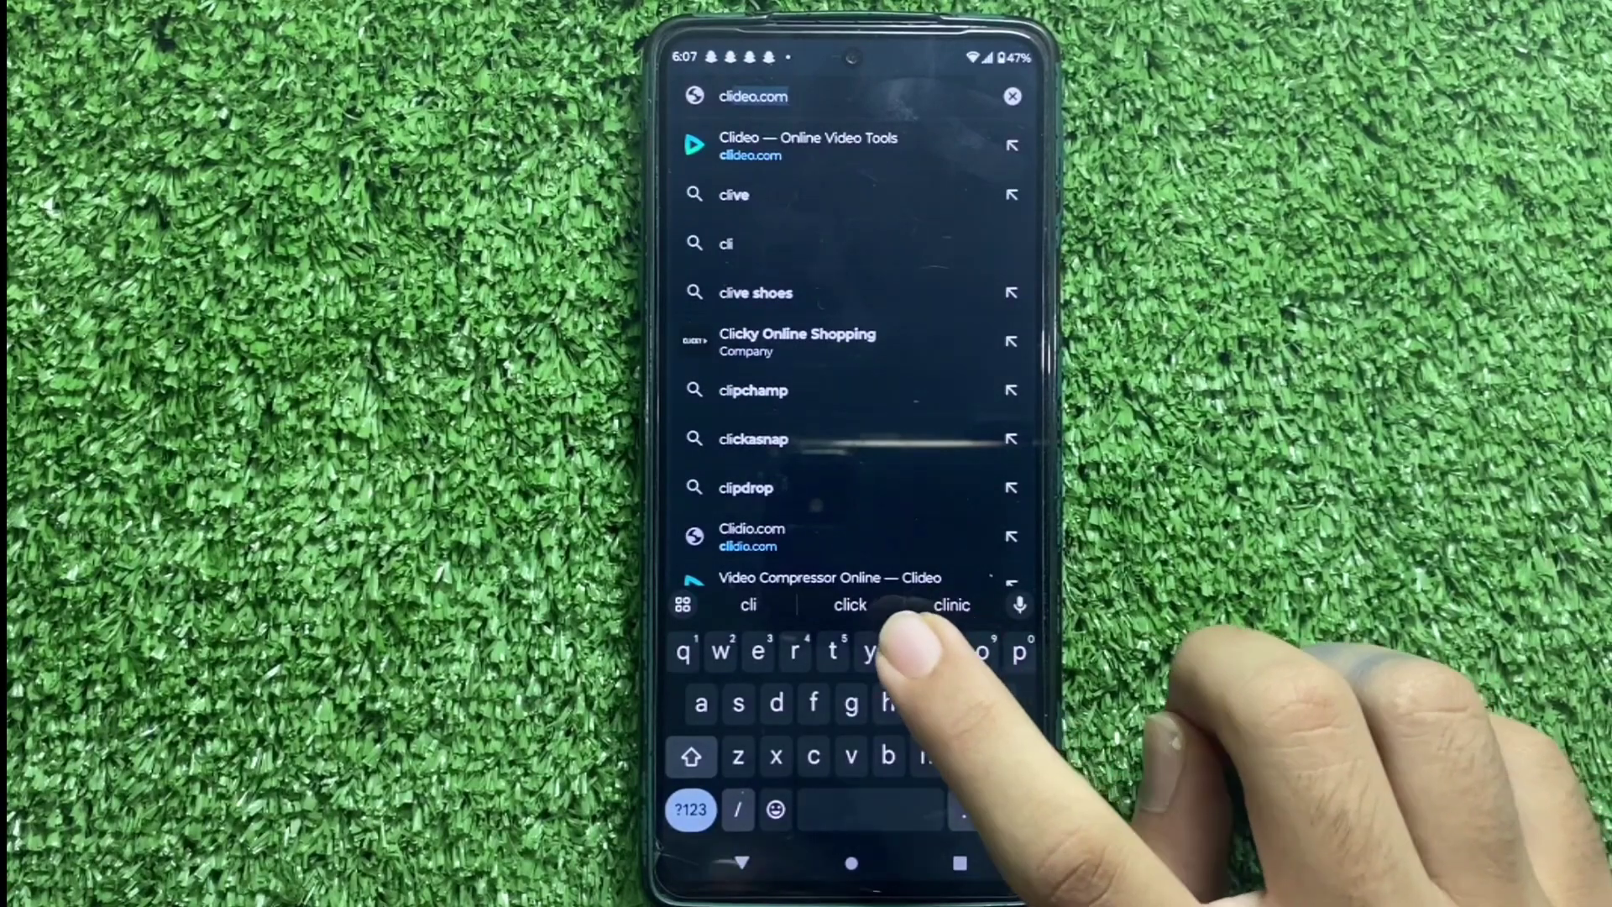
{"action": "type", "text": "di"}
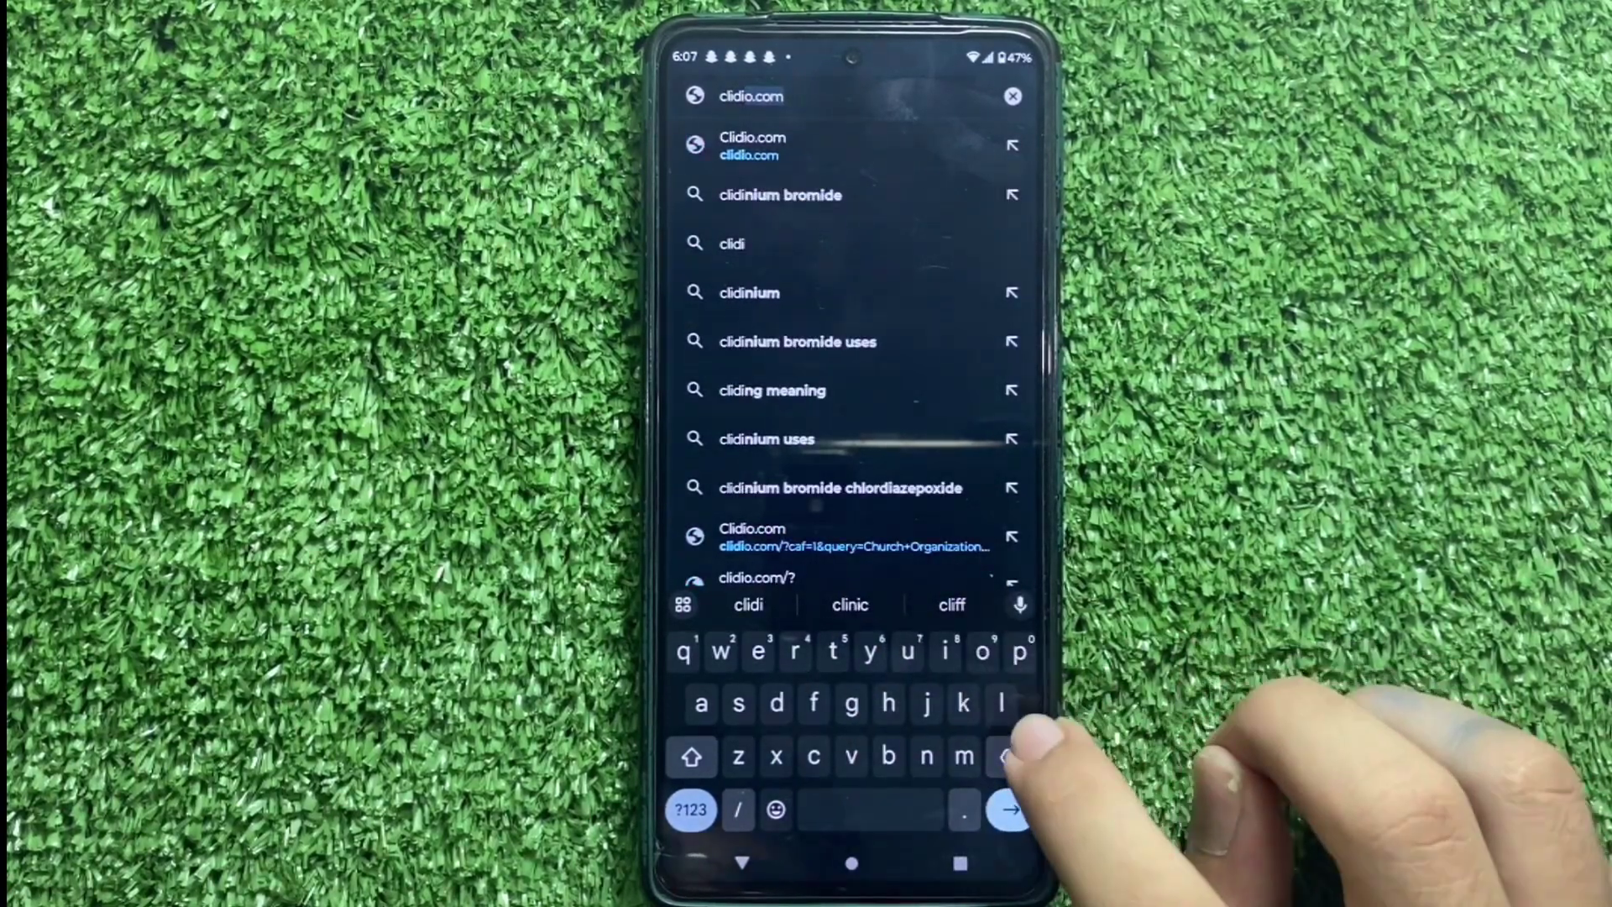
{"action": "key", "text": "BackSpace"}
{"action": "key", "text": "BackSpace"}
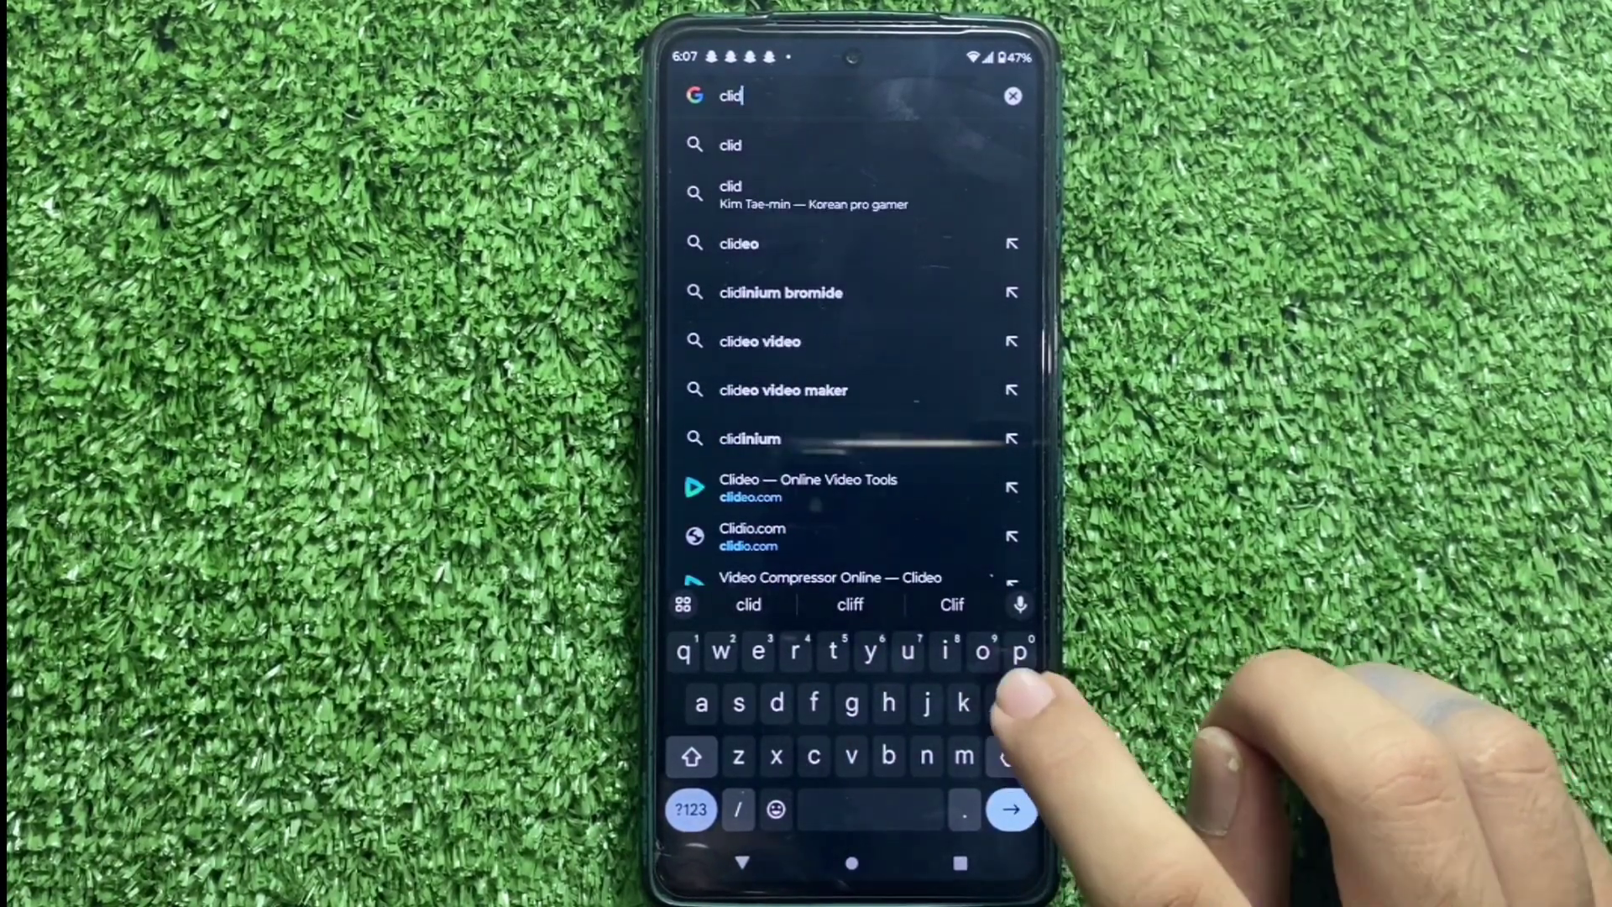
{"action": "type", "text": "e"}
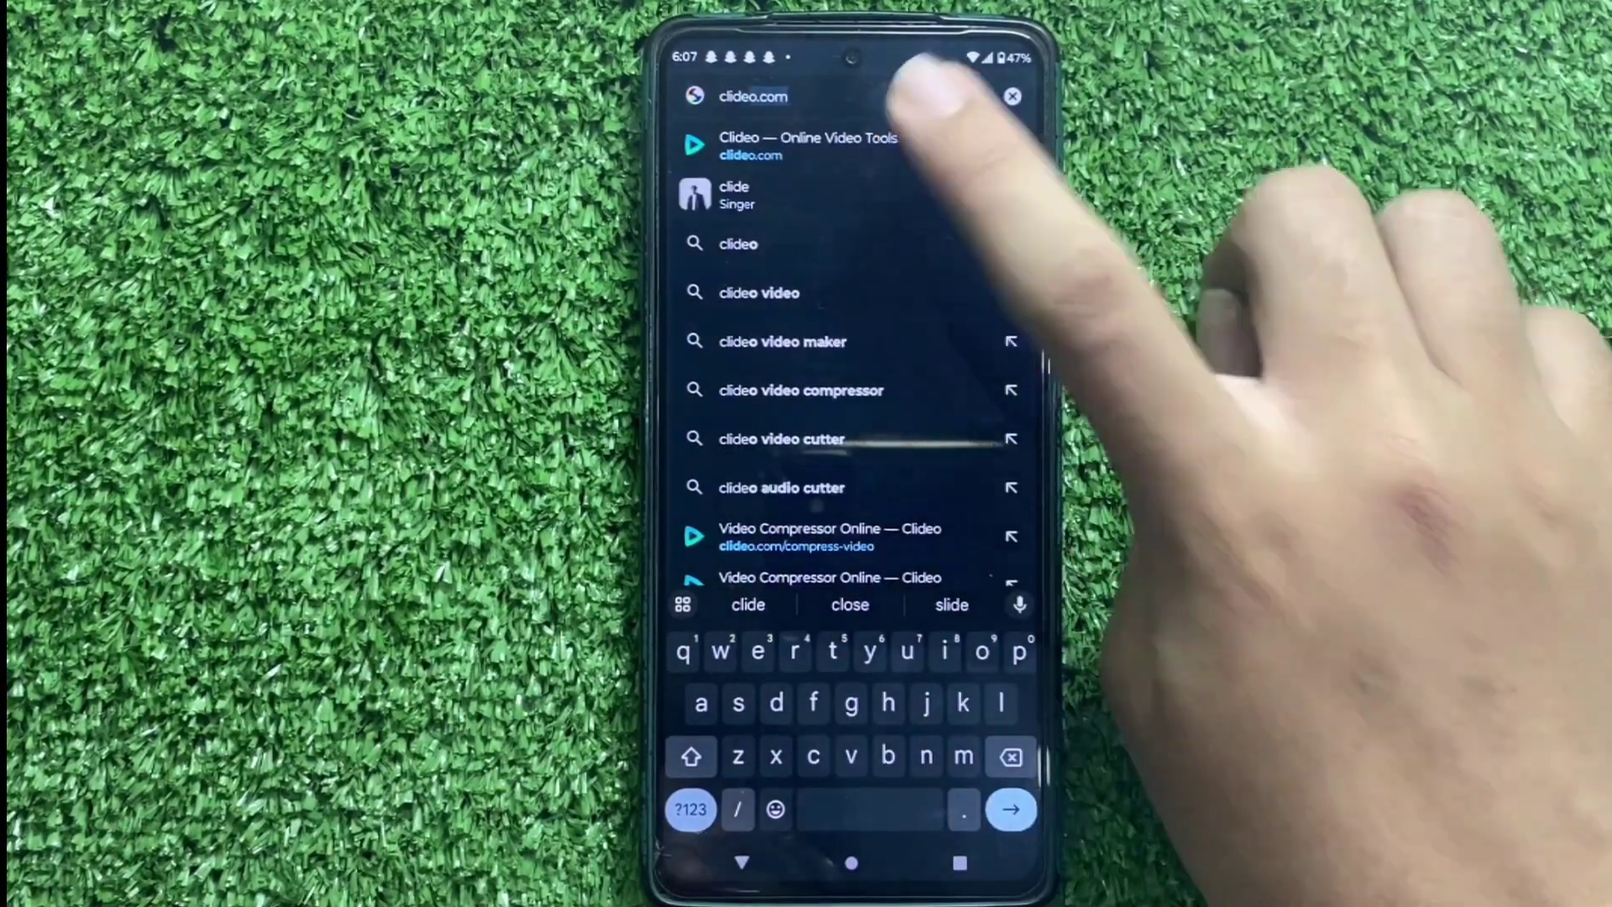
{"action": "left_click", "coordinate": [881, 145]}
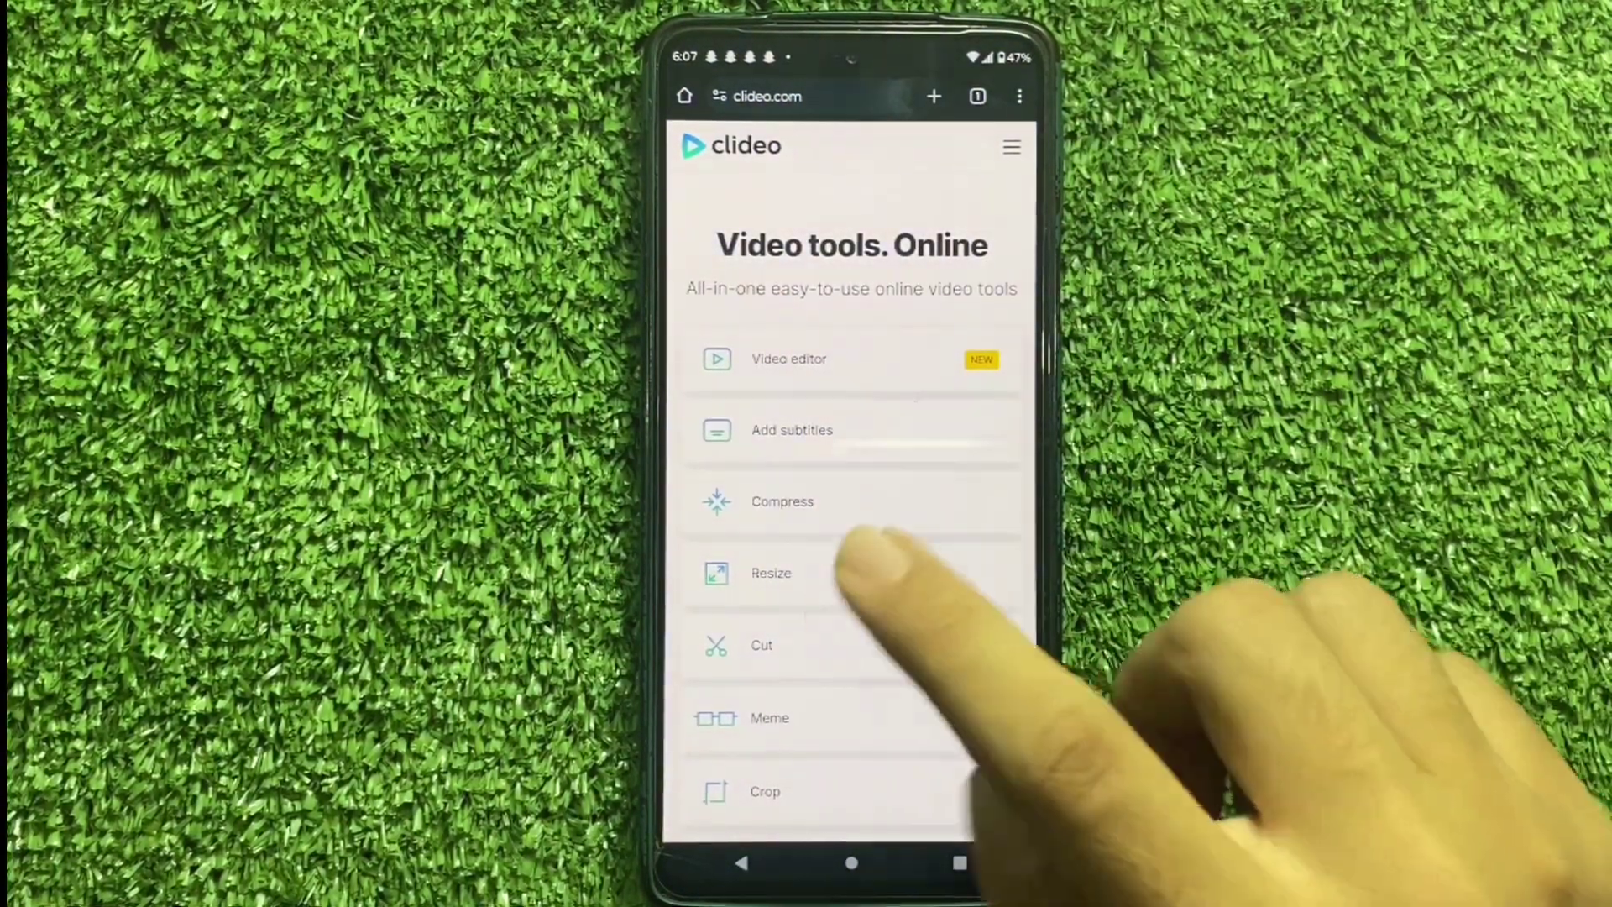
{"action": "scroll", "coordinate": [917, 576], "scroll_direction": "down", "scroll_amount": 5}
{"action": "scroll", "coordinate": [852, 504], "scroll_direction": "up", "scroll_amount": 5}
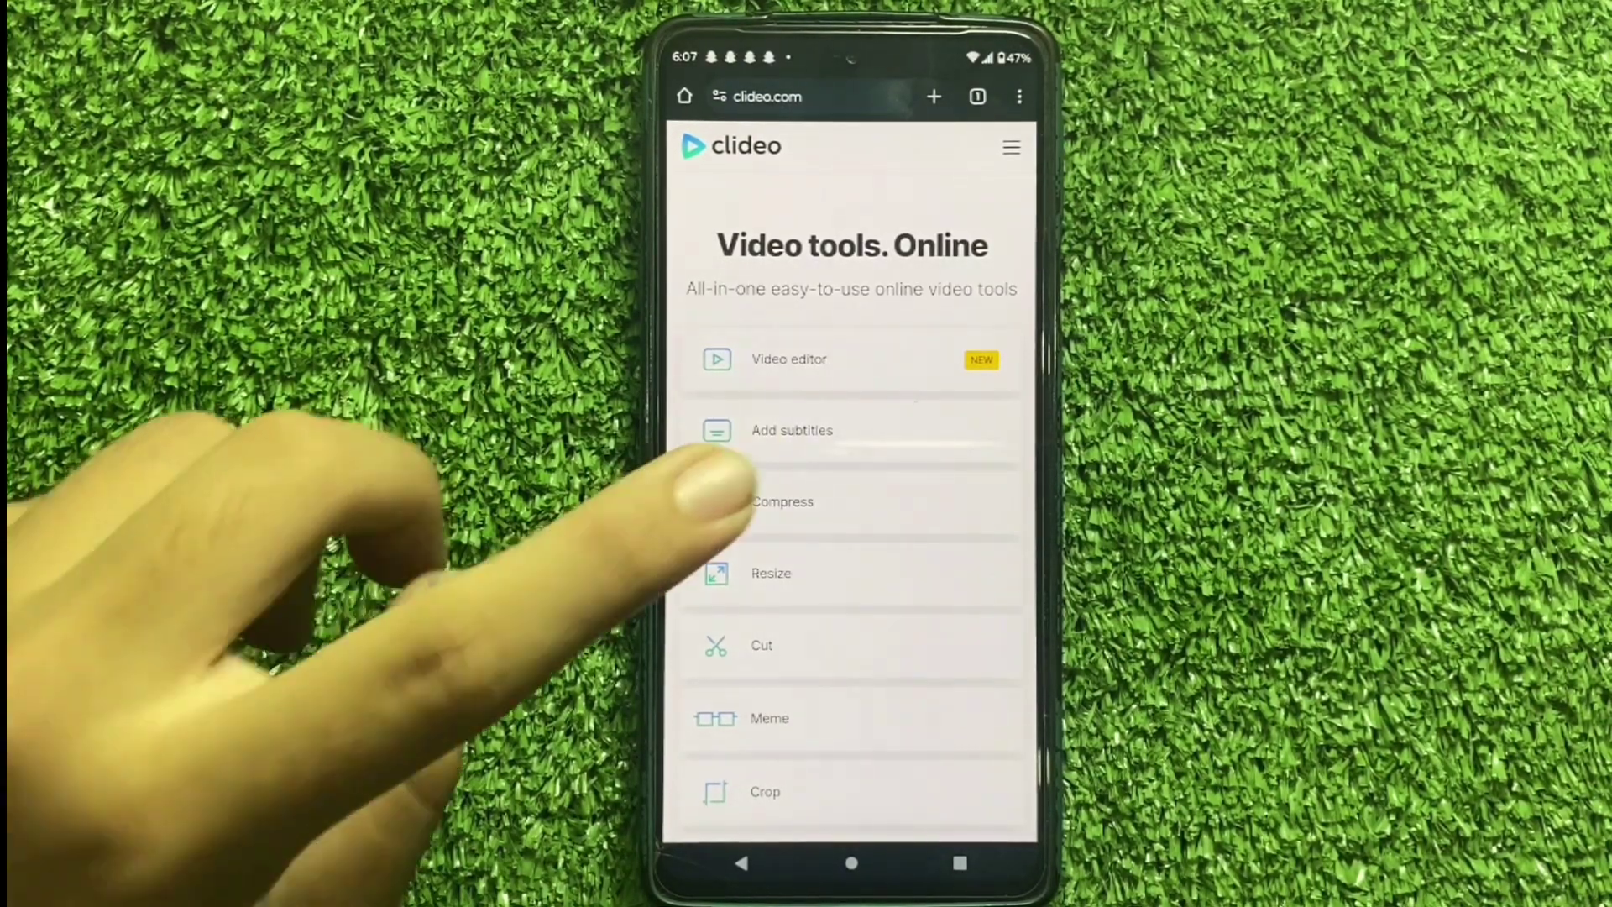
Open Clideo's Compress tool and bring up the file picker to choose a video.
{"action": "left_click", "coordinate": [834, 504]}
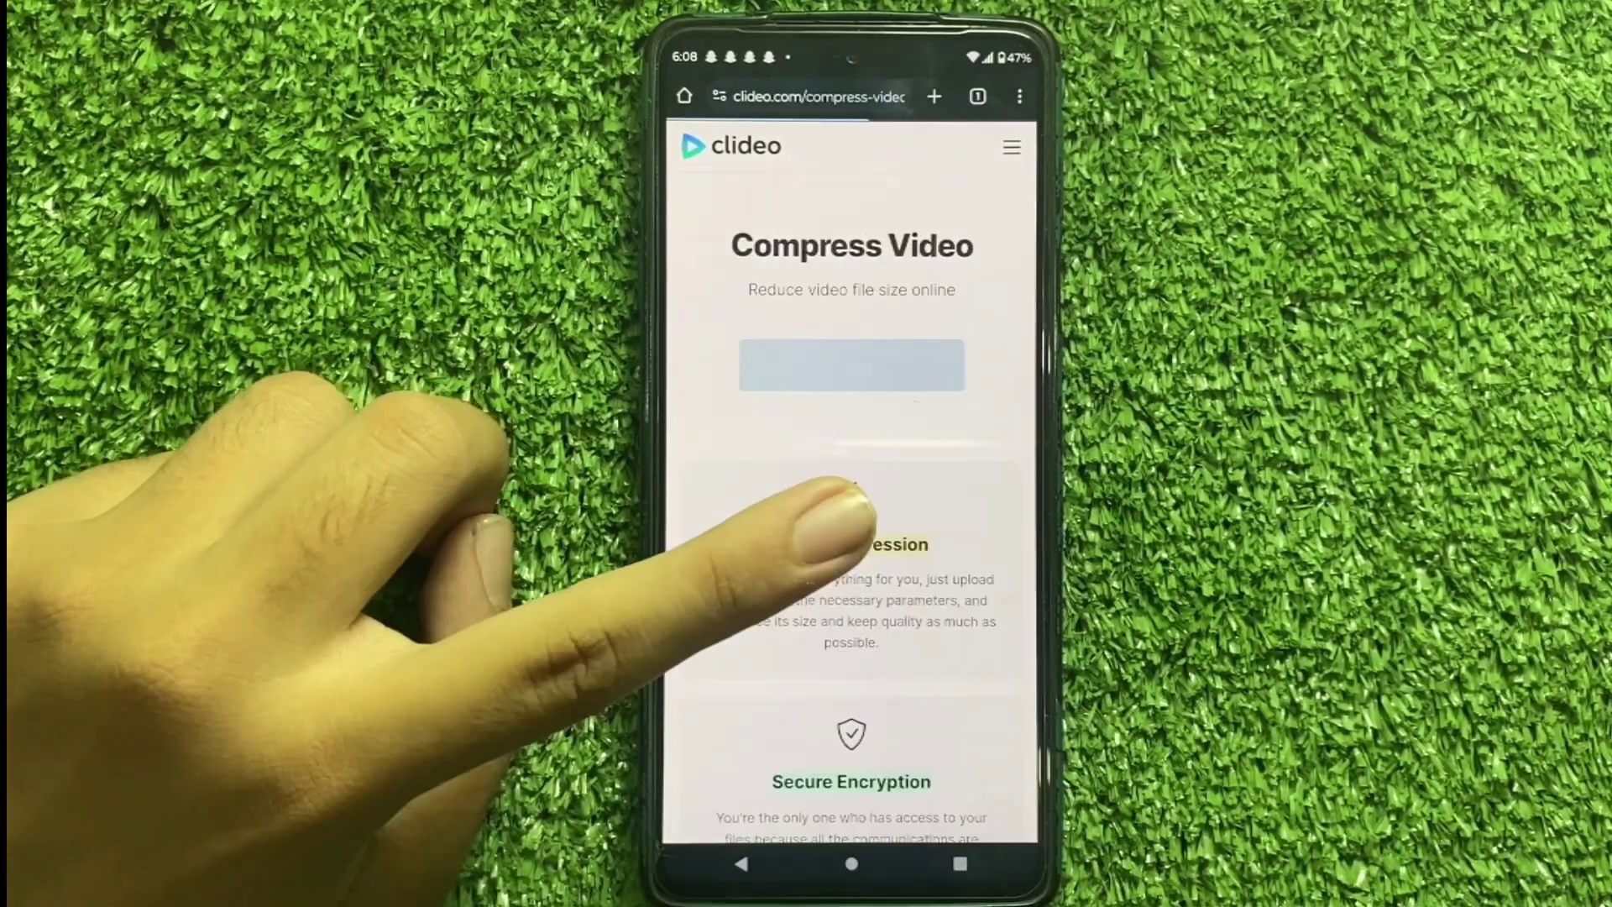
{"action": "scroll", "coordinate": [832, 504], "scroll_direction": "down", "scroll_amount": 5}
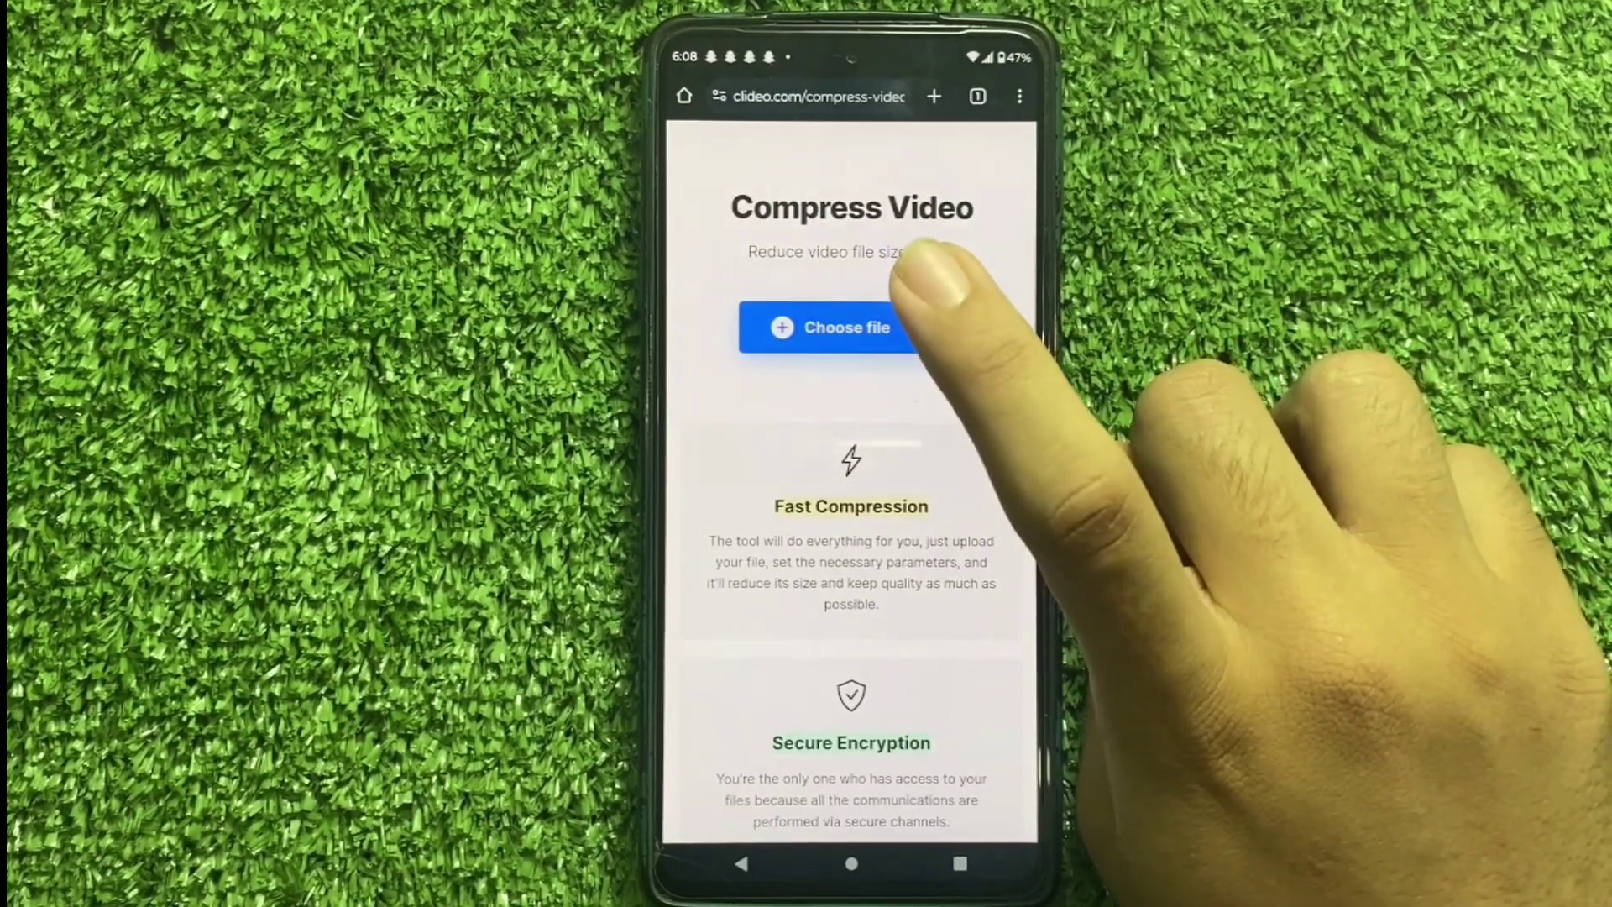
{"action": "left_click", "coordinate": [857, 327]}
Upload the VID_20240417 camera video from Recent files, expecting 6.13 MB from 15.72 MB.
{"action": "left_click", "coordinate": [895, 771]}
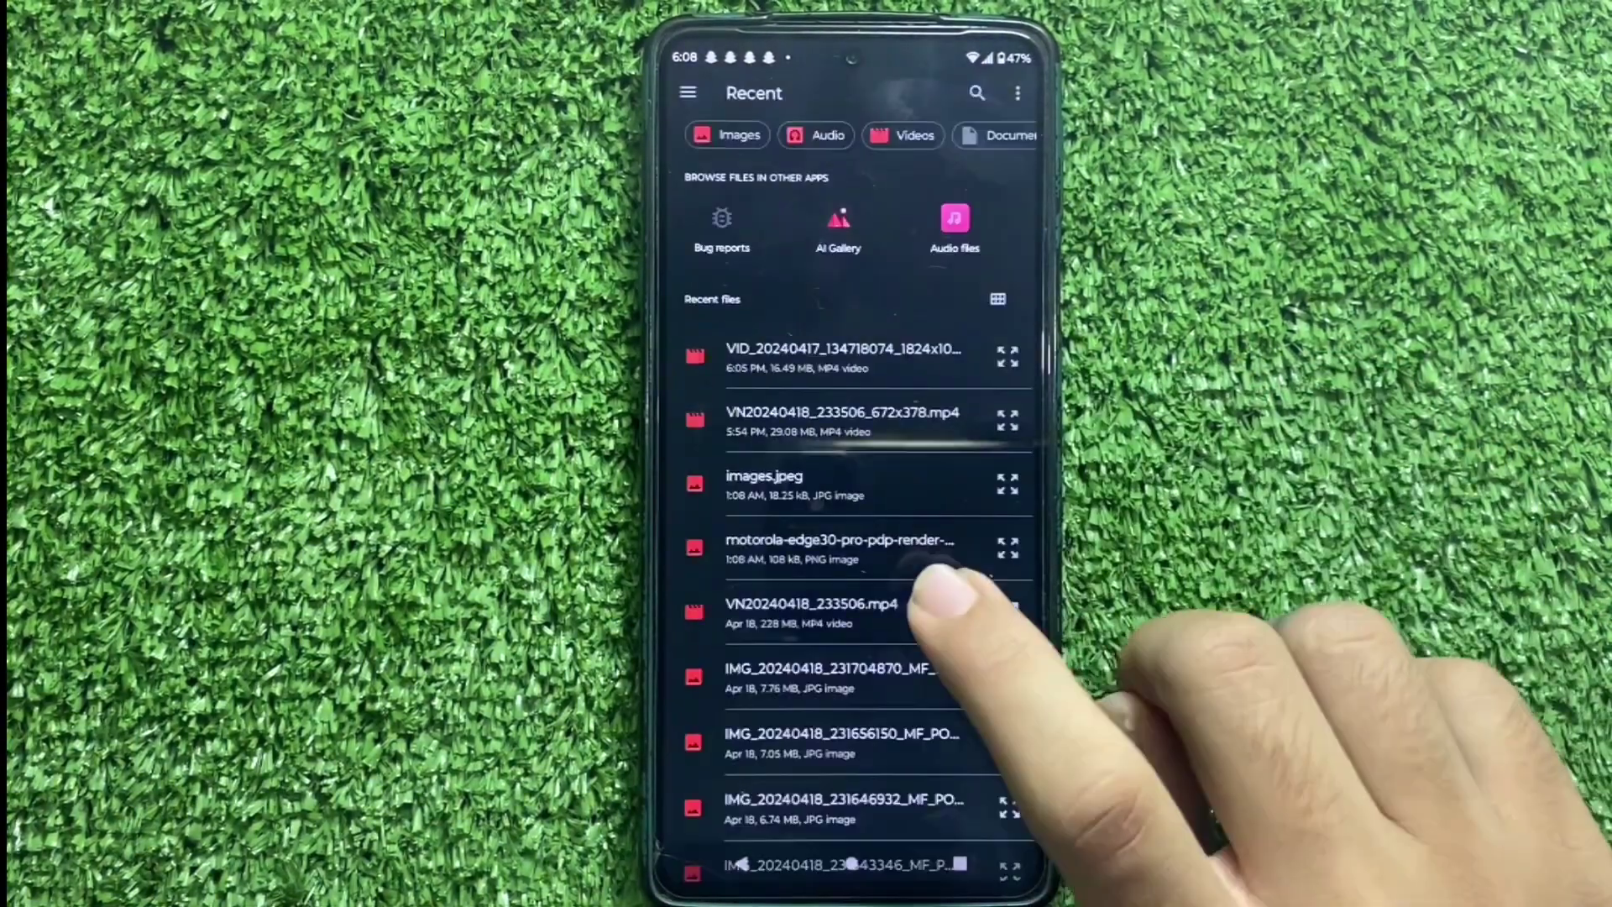
{"action": "left_click", "coordinate": [881, 353]}
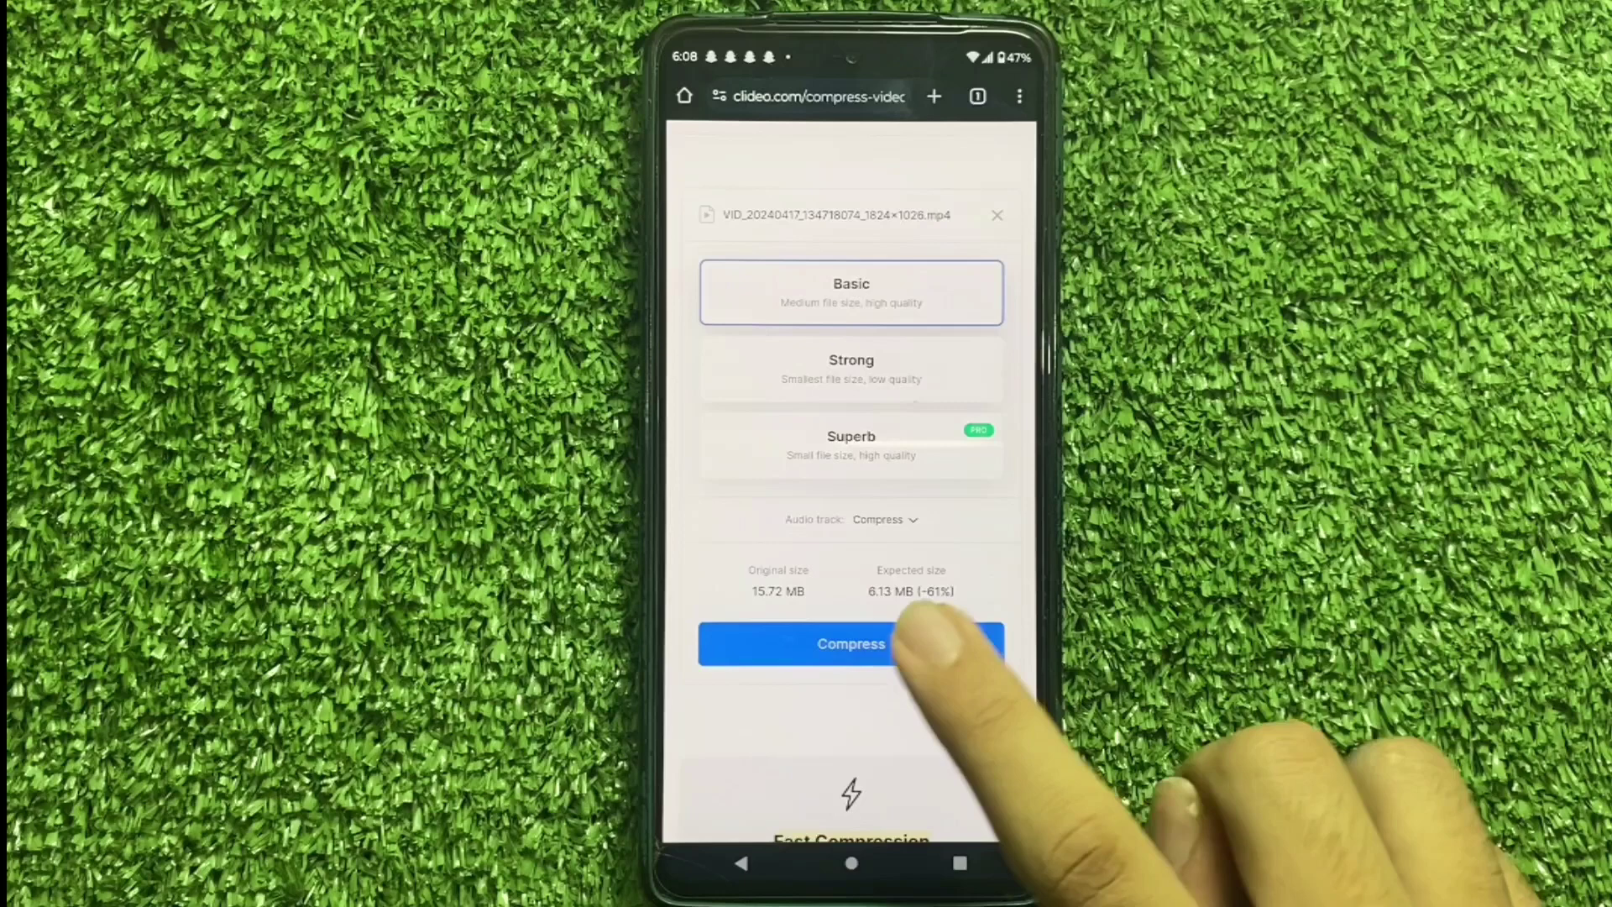
Compress the uploaded video on Clideo, producing an 8.27 MB result, 48% smaller.
{"action": "left_click", "coordinate": [901, 640]}
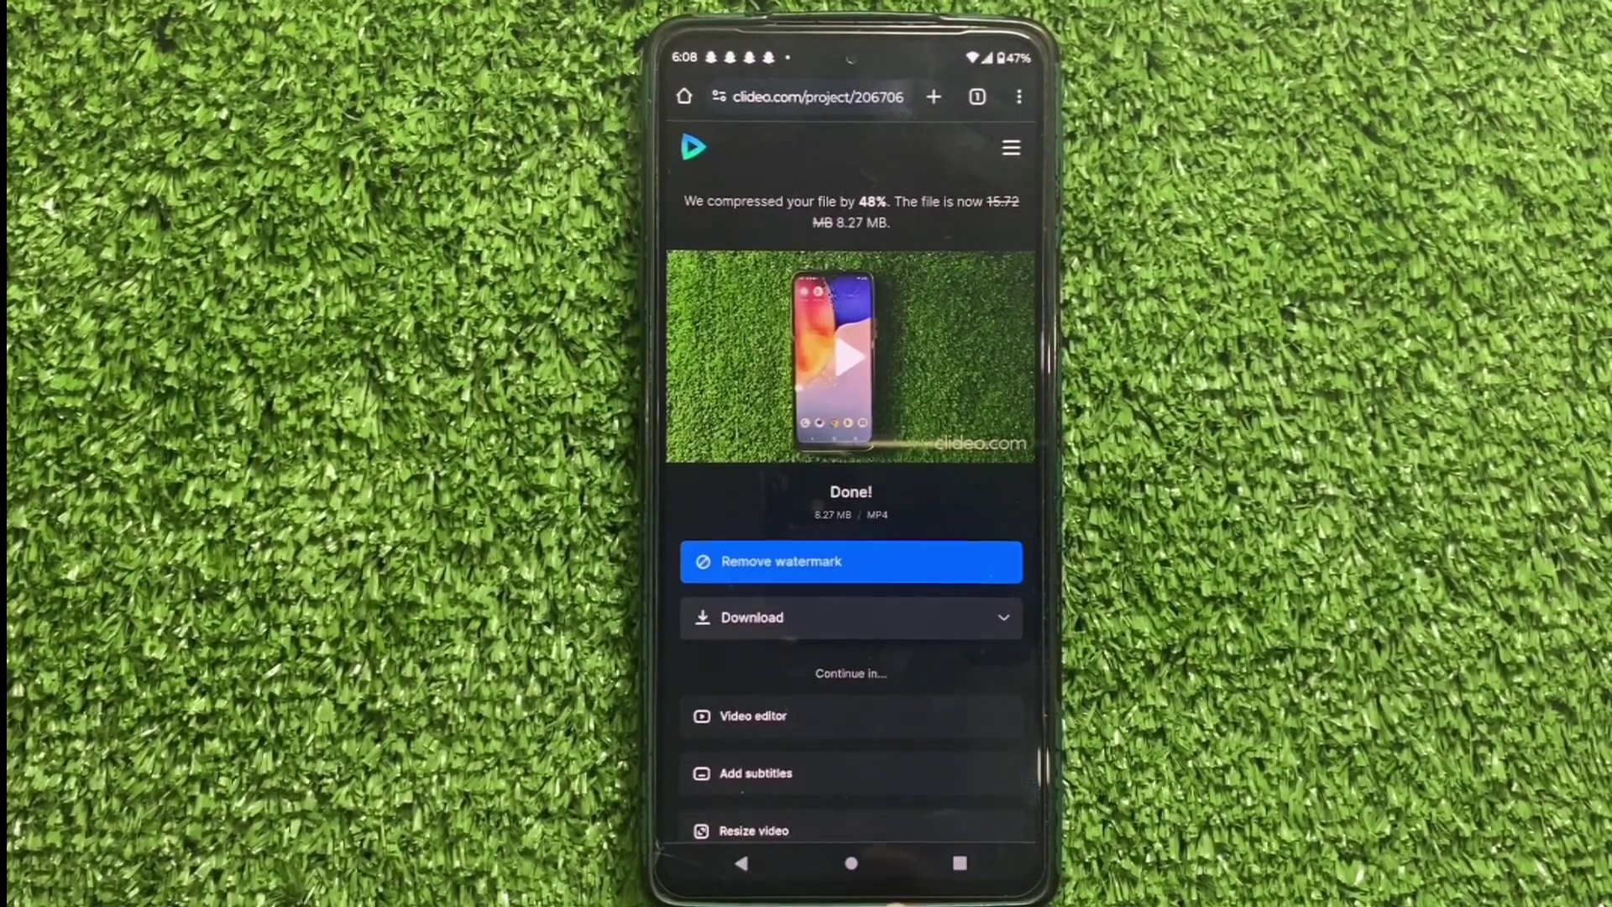
Swipe Chrome away from the Recents overview to return to the home screen.
{"action": "left_click", "coordinate": [960, 863]}
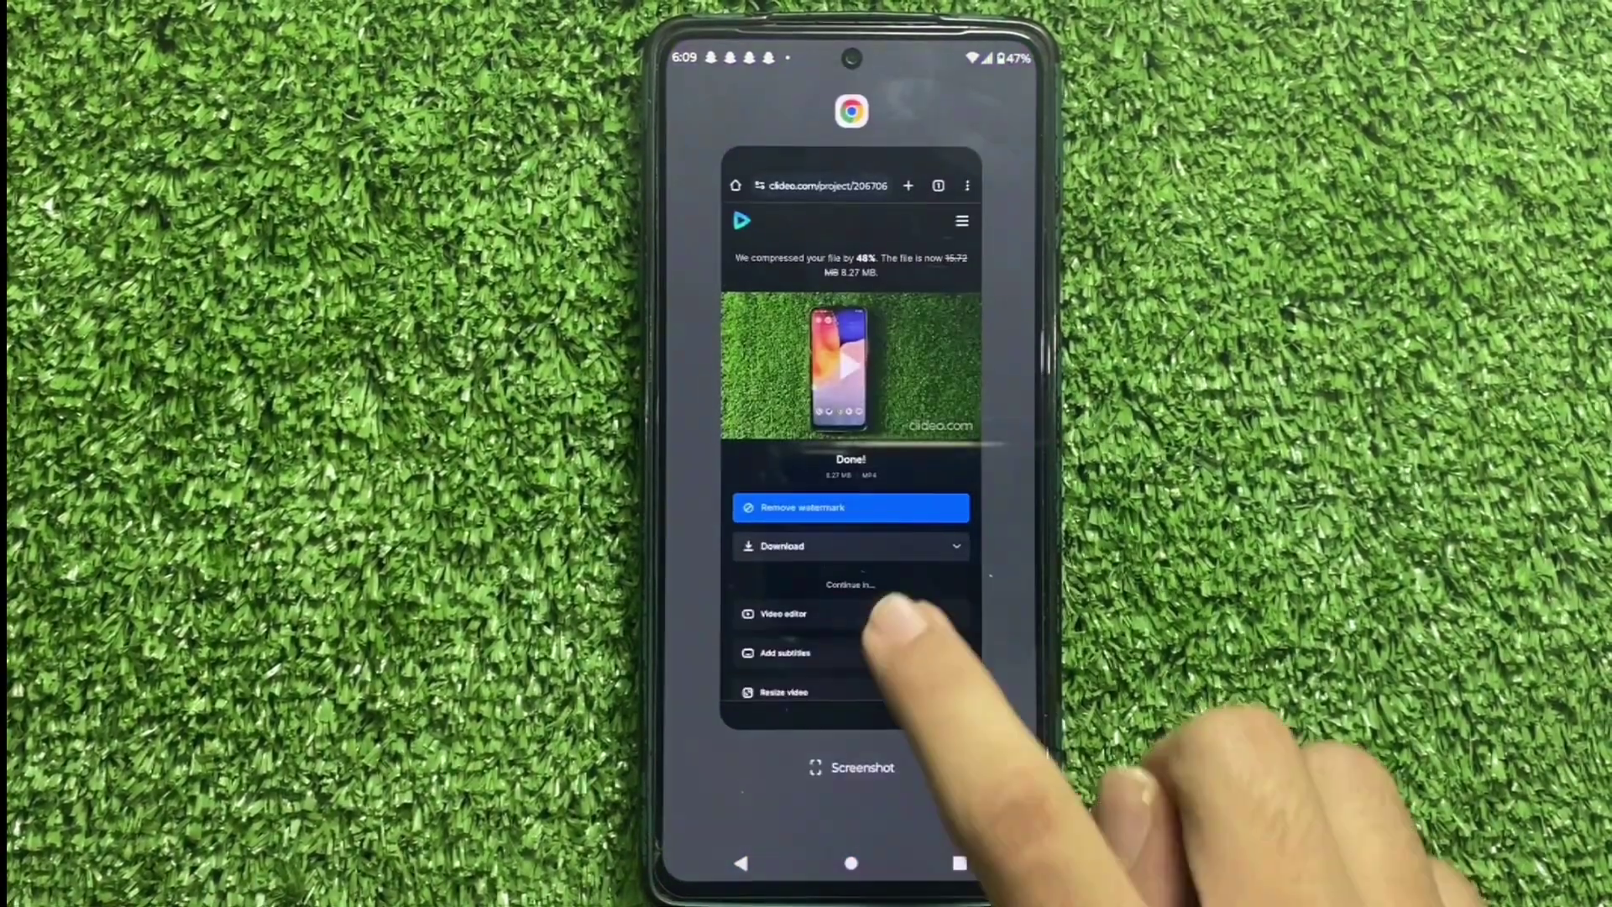
{"action": "left_click_drag", "start_coordinate": [919, 630], "coordinate": [918, 189]}
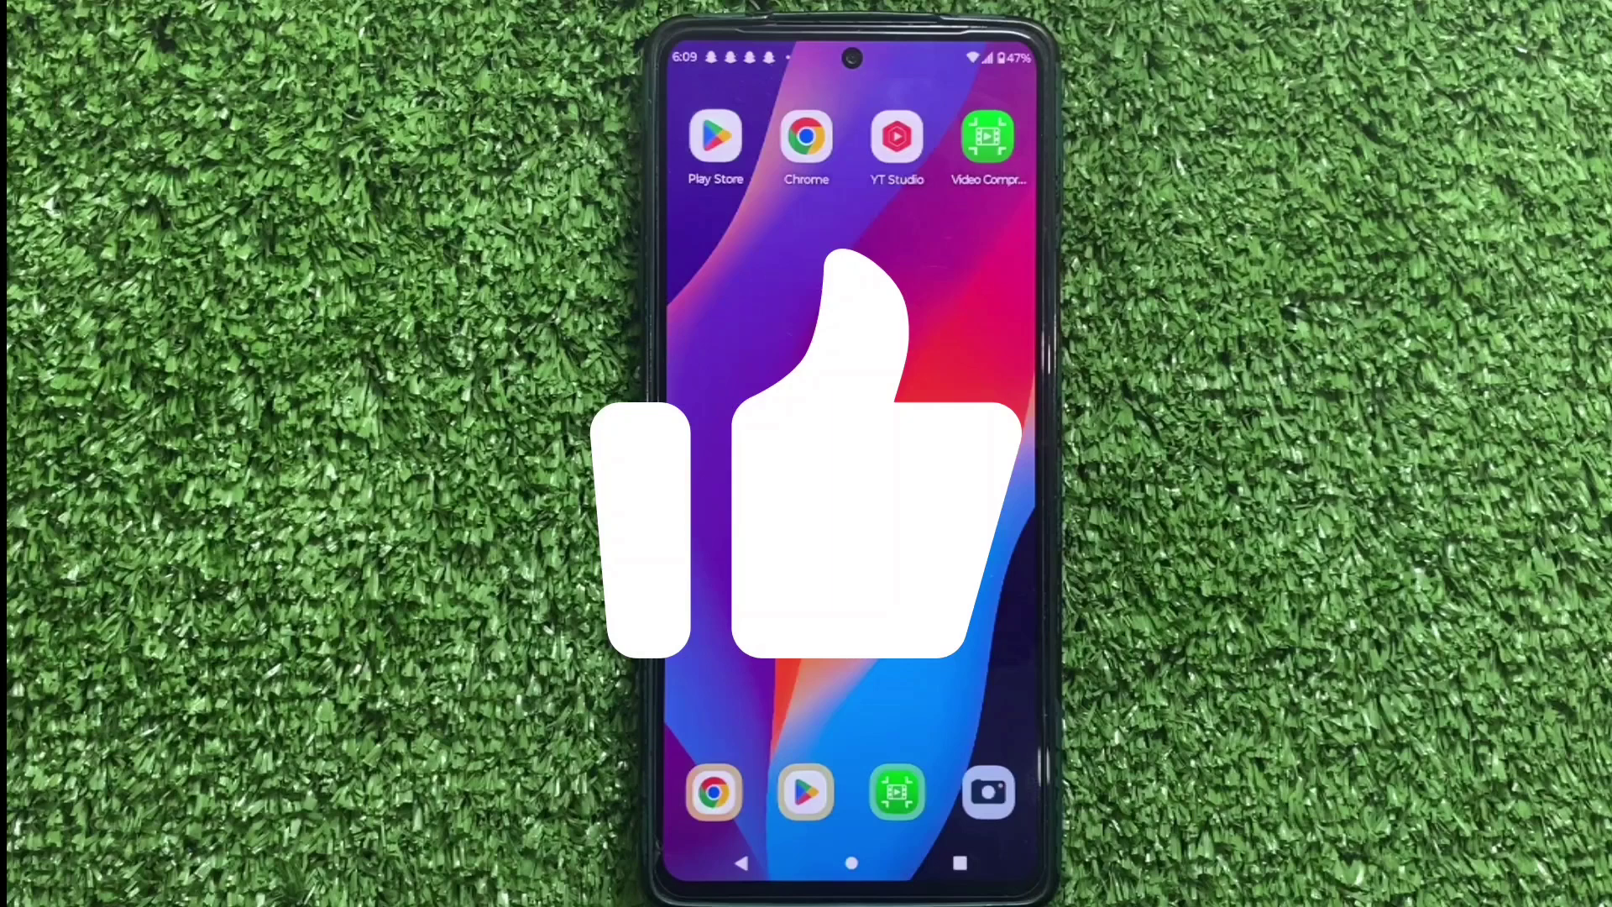